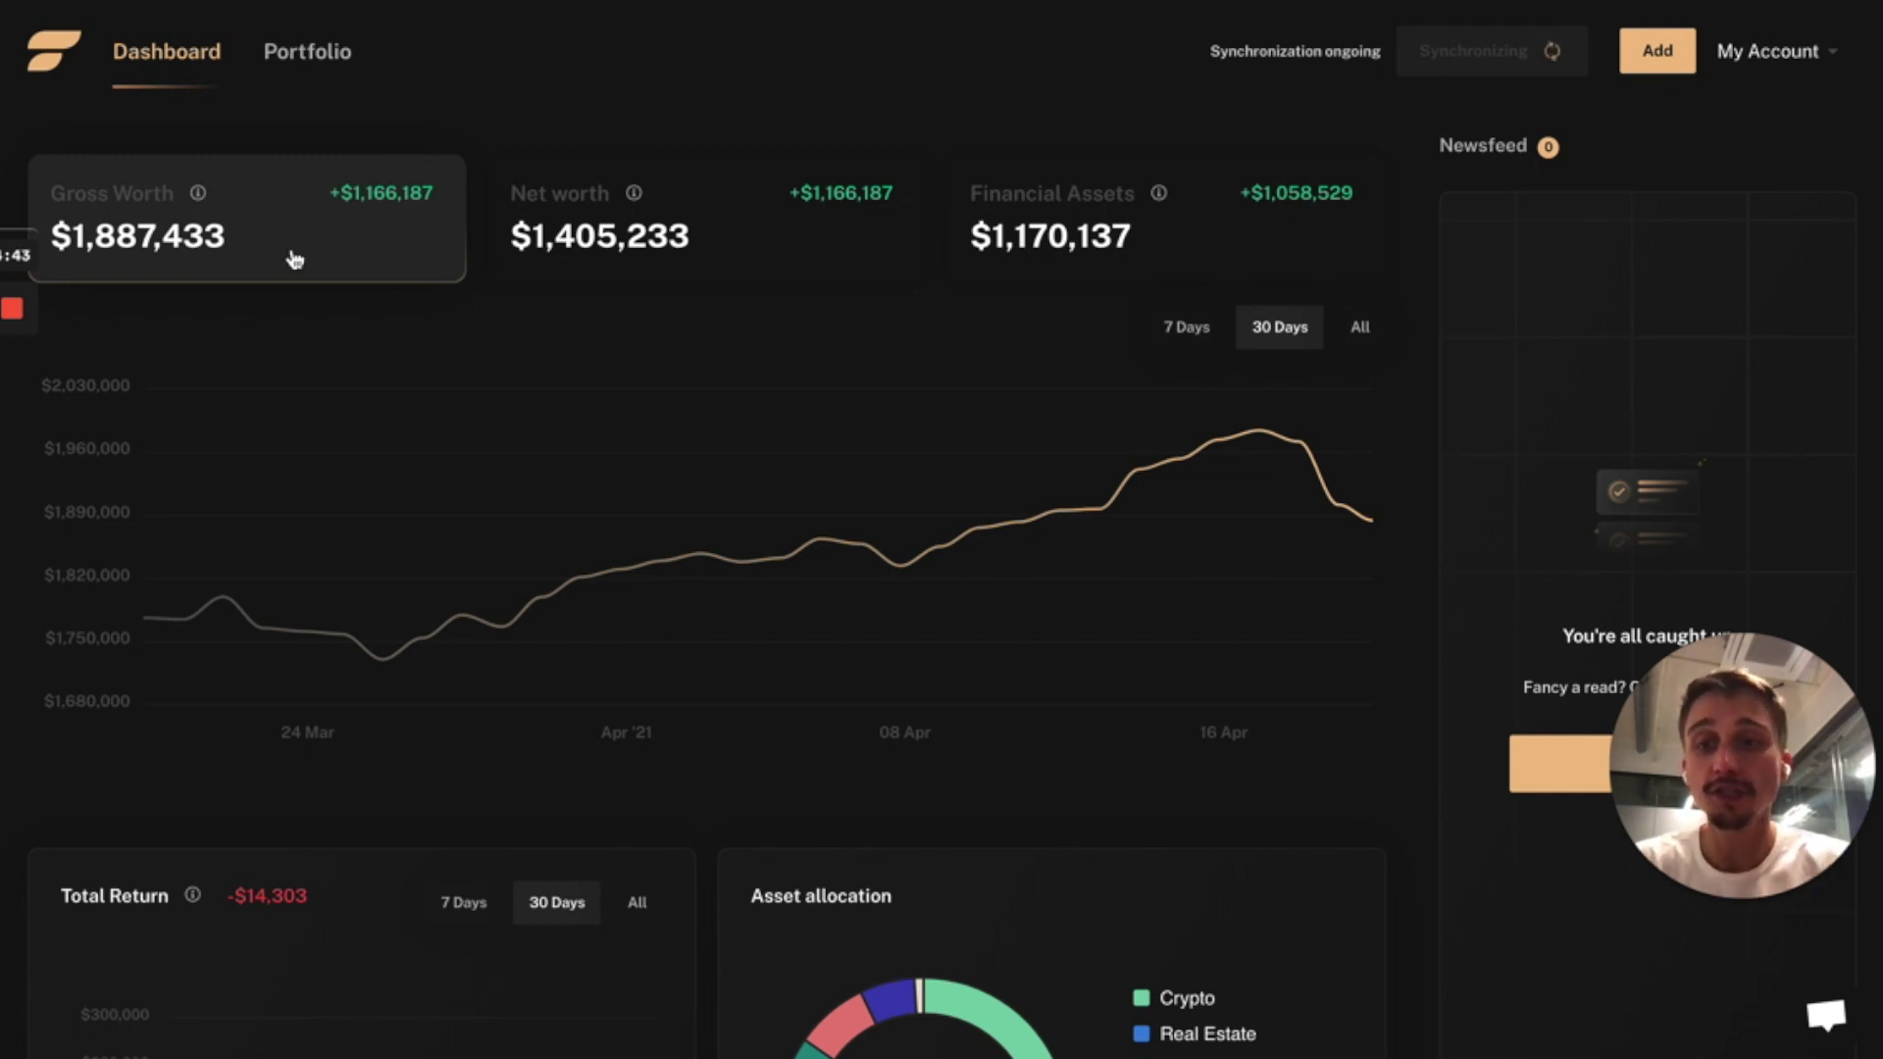
# Step: Compare the net worth, financial assets and gross worth charts over 7 and 30 days
pyautogui.click(601, 248)
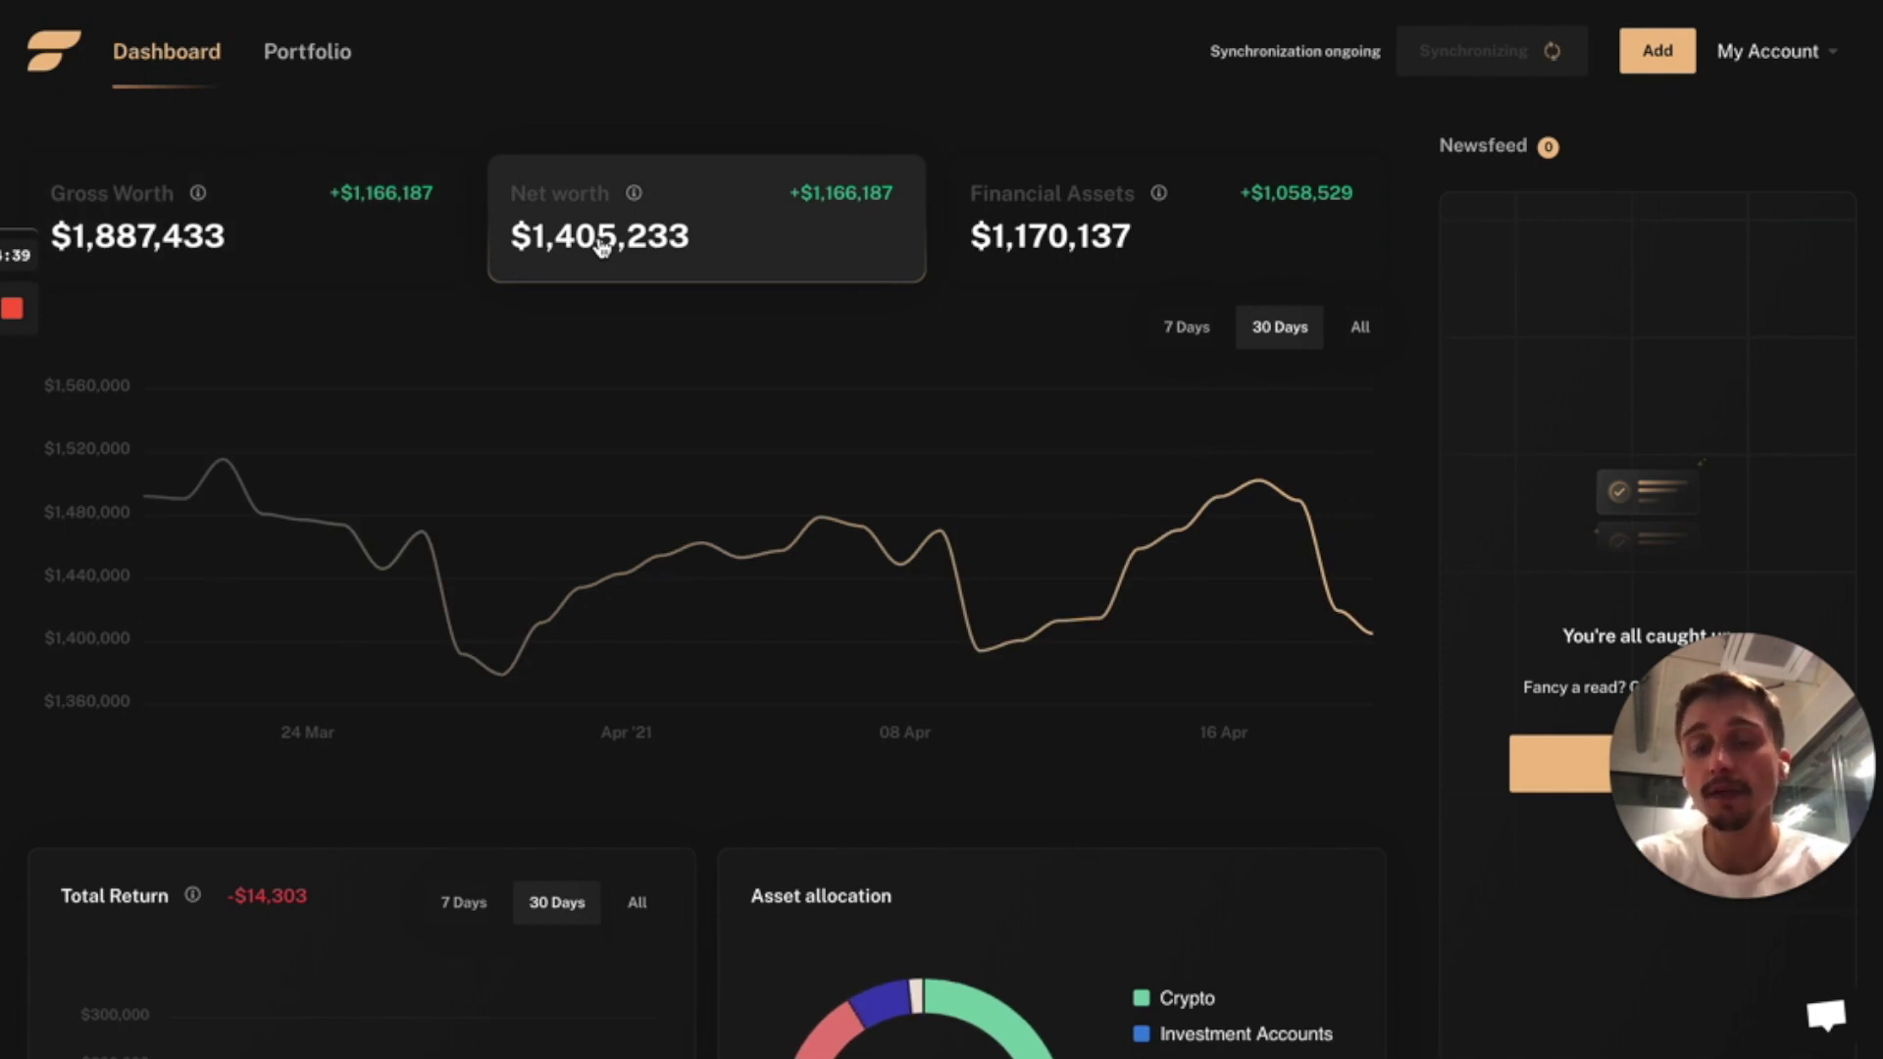
pyautogui.click(1125, 208)
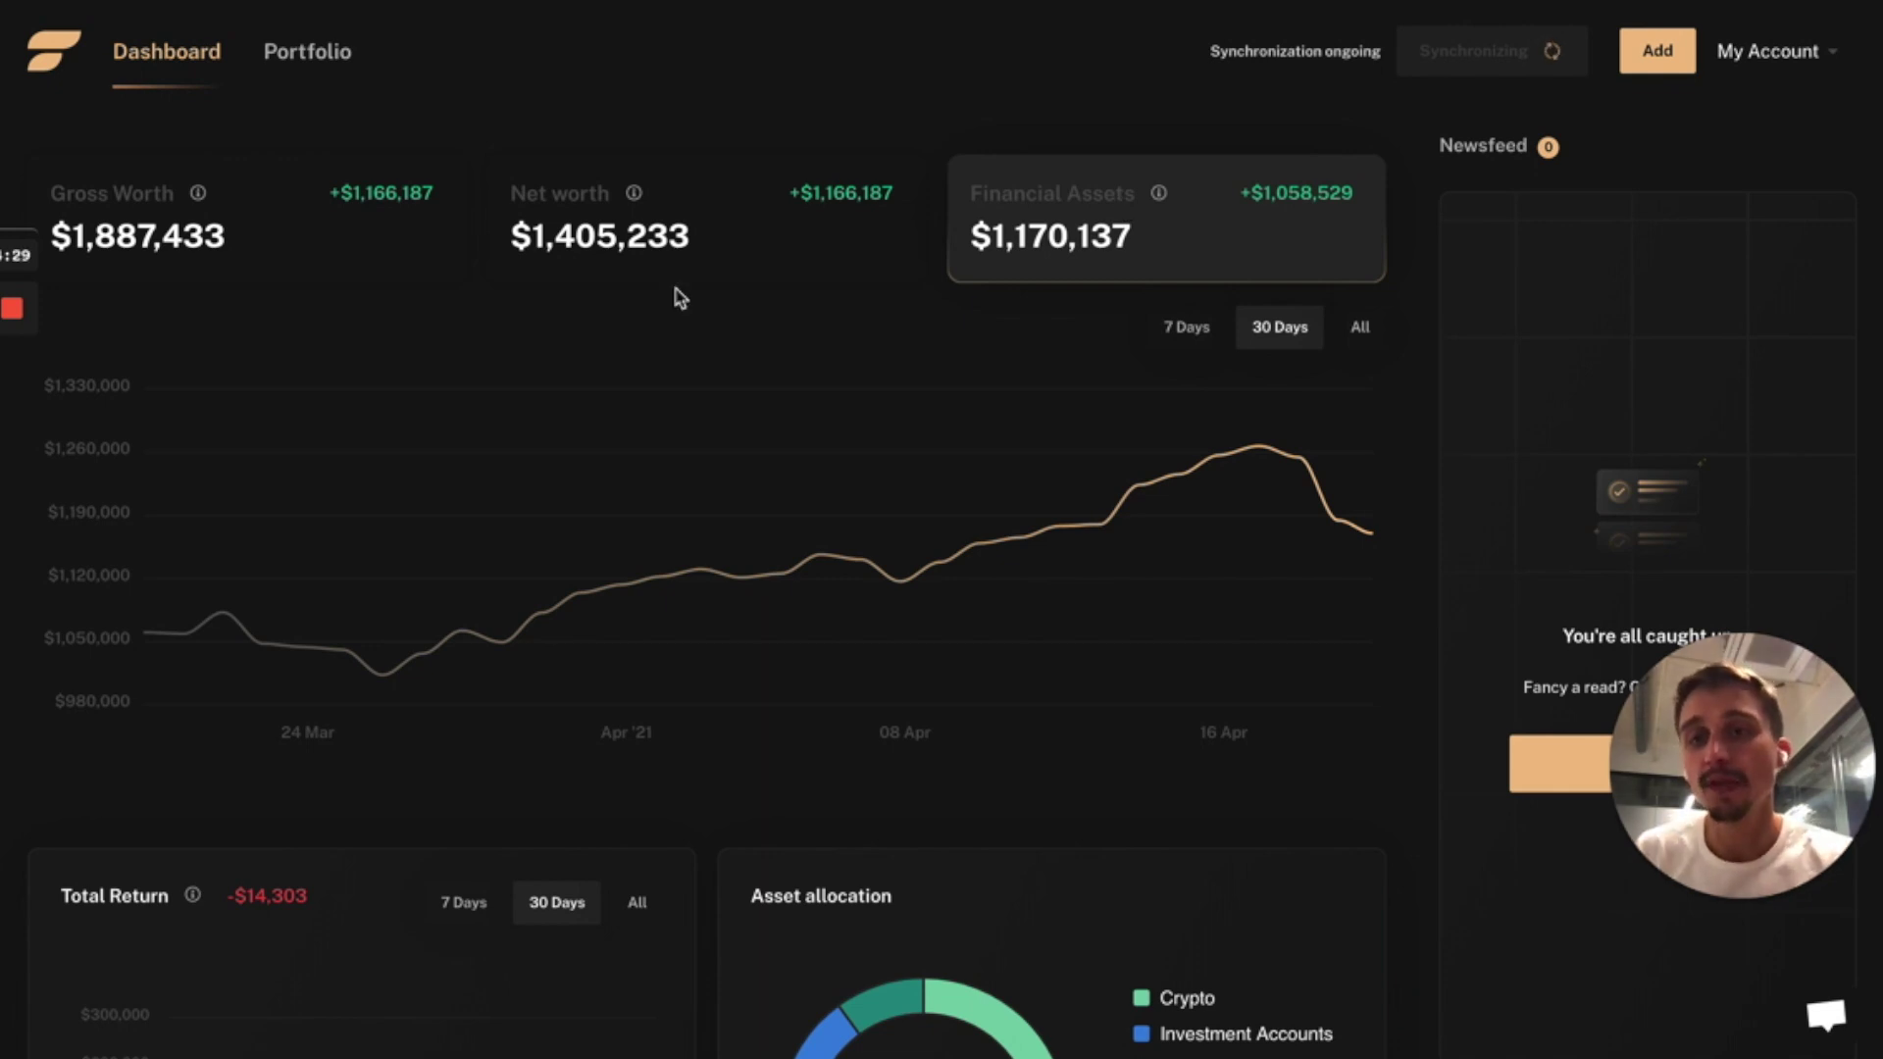
pyautogui.click(385, 253)
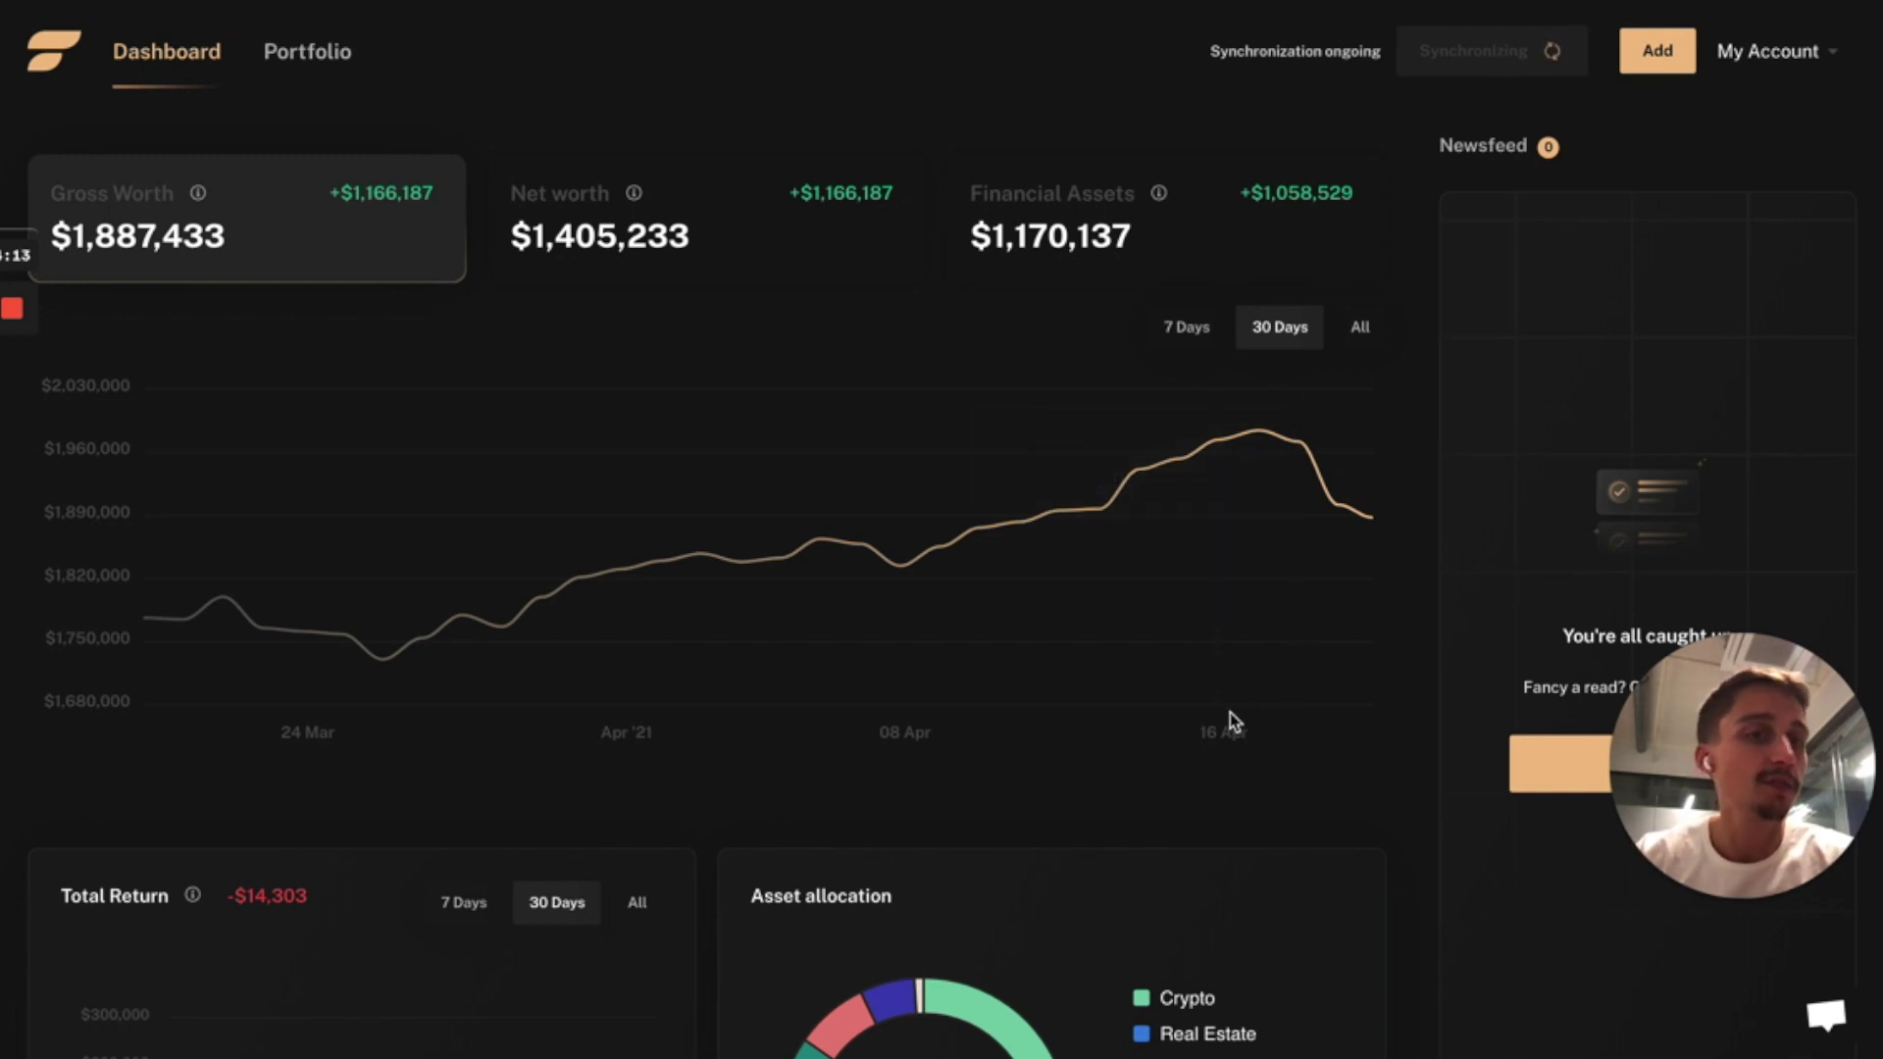
pyautogui.scroll(-2, 809, 721)
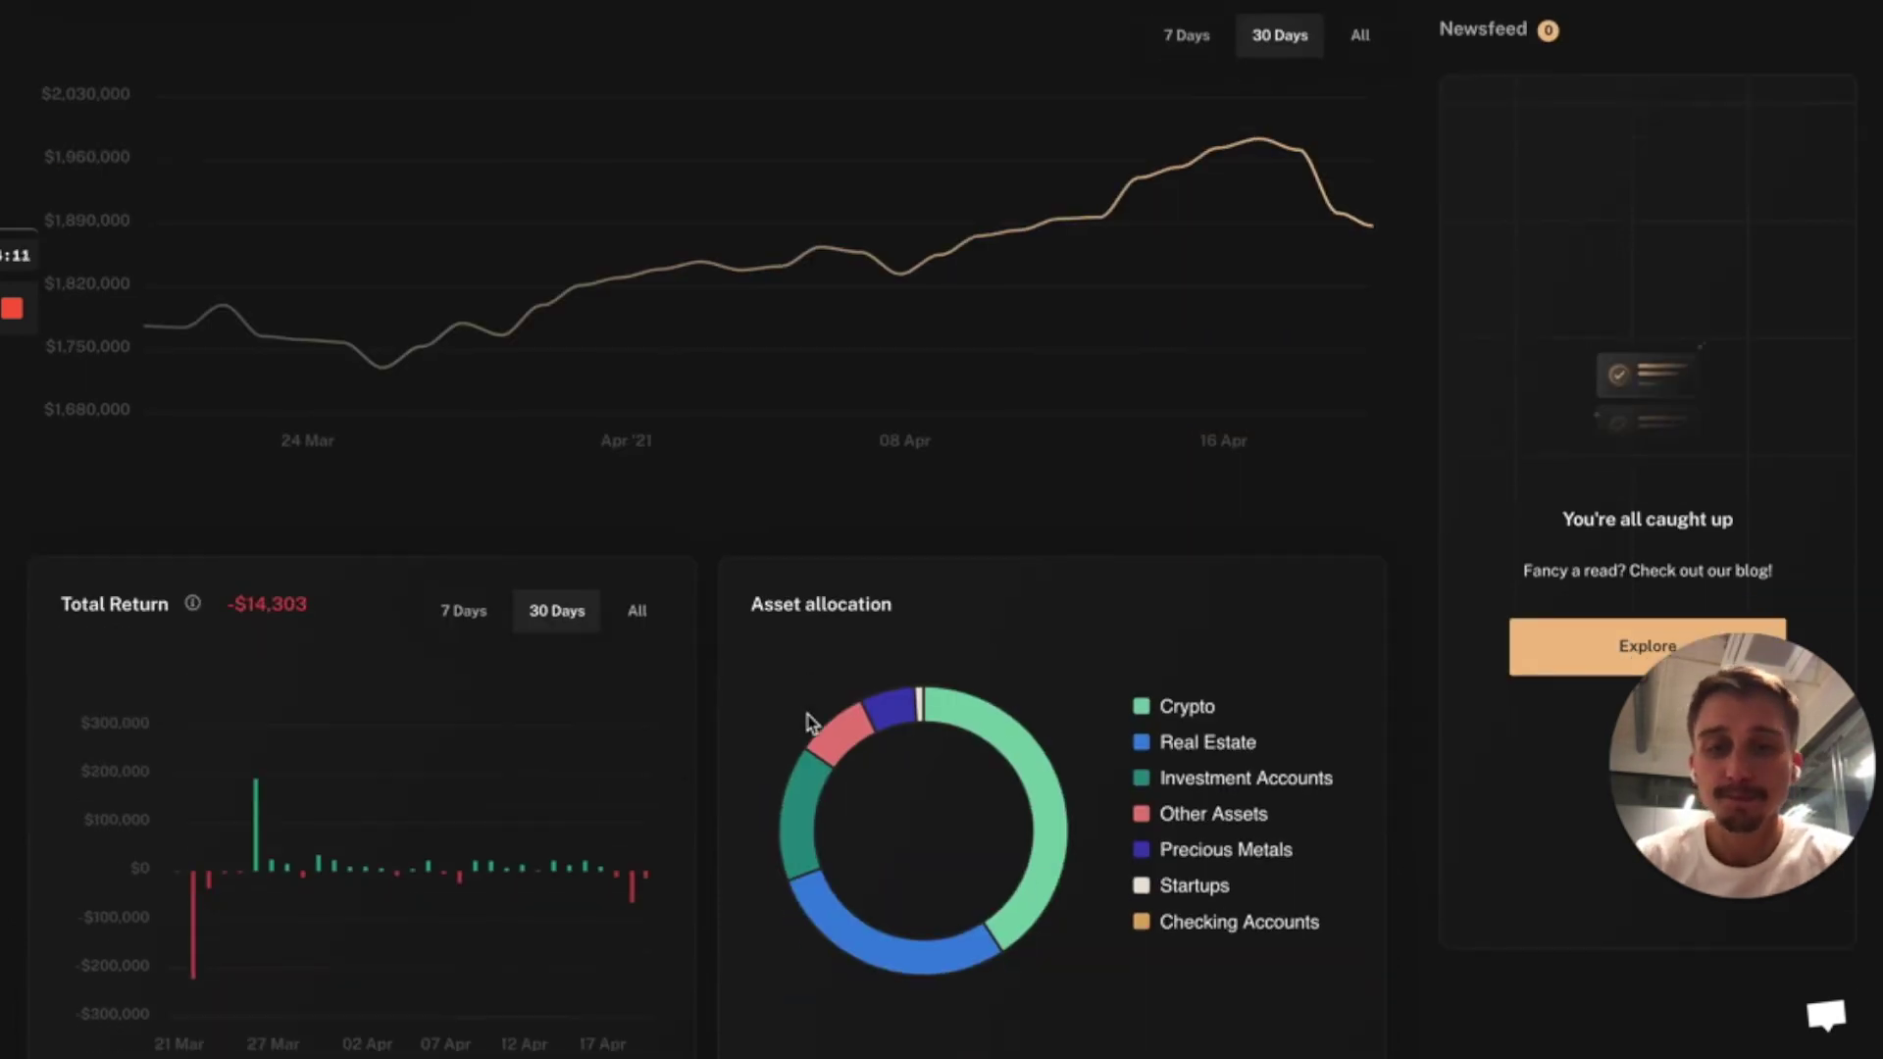
pyautogui.scroll(-1, 808, 721)
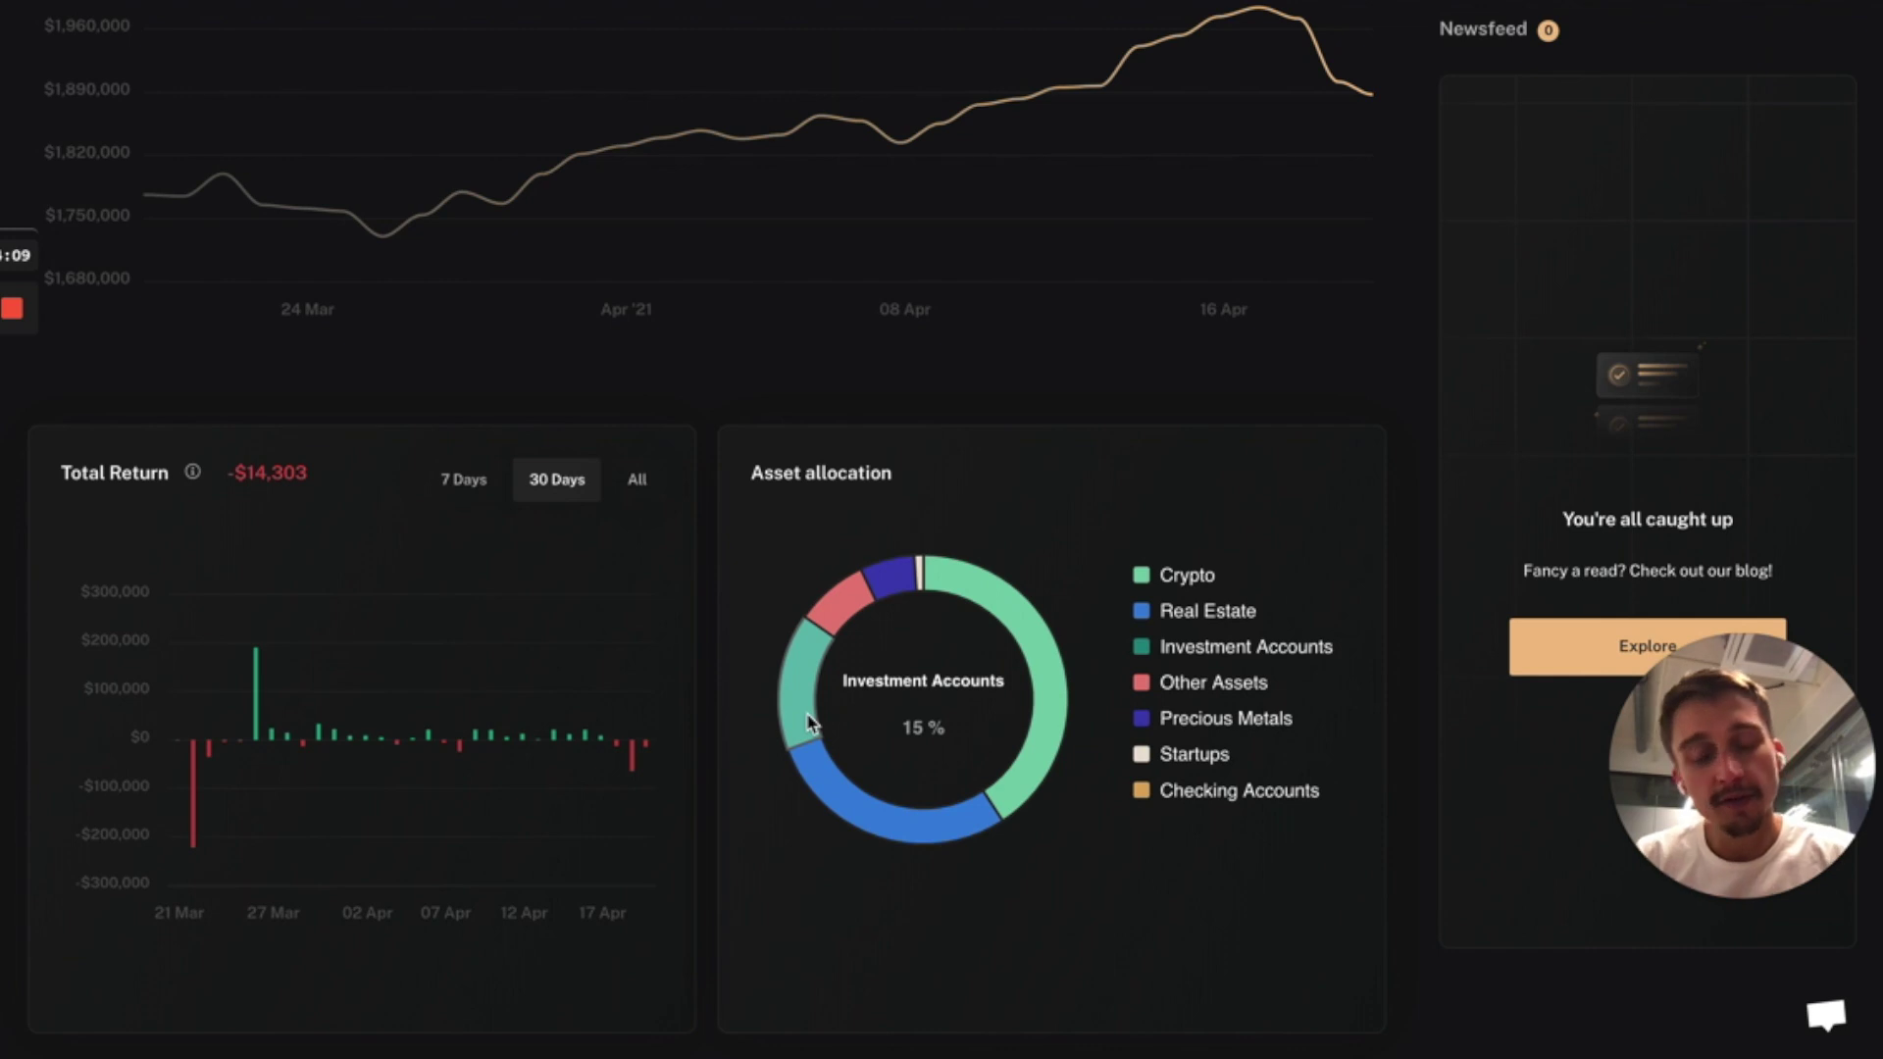
pyautogui.click(462, 484)
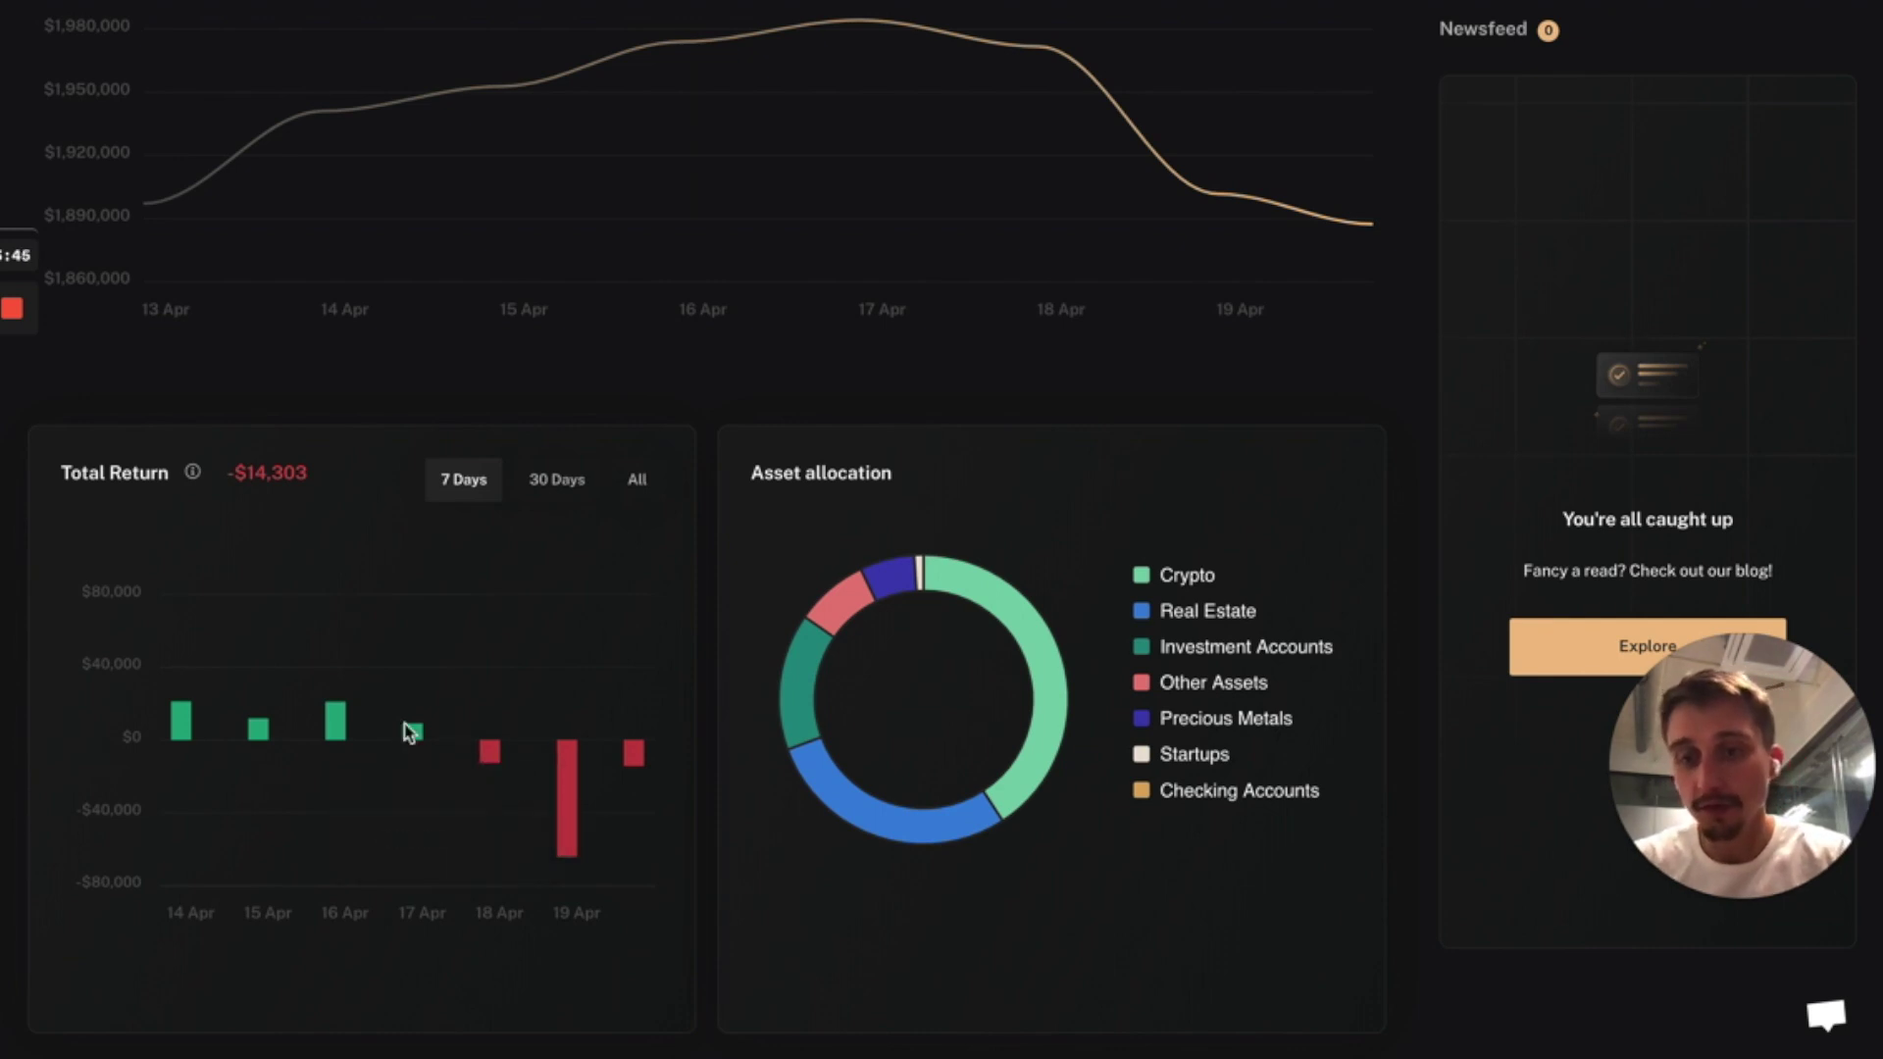
pyautogui.click(555, 491)
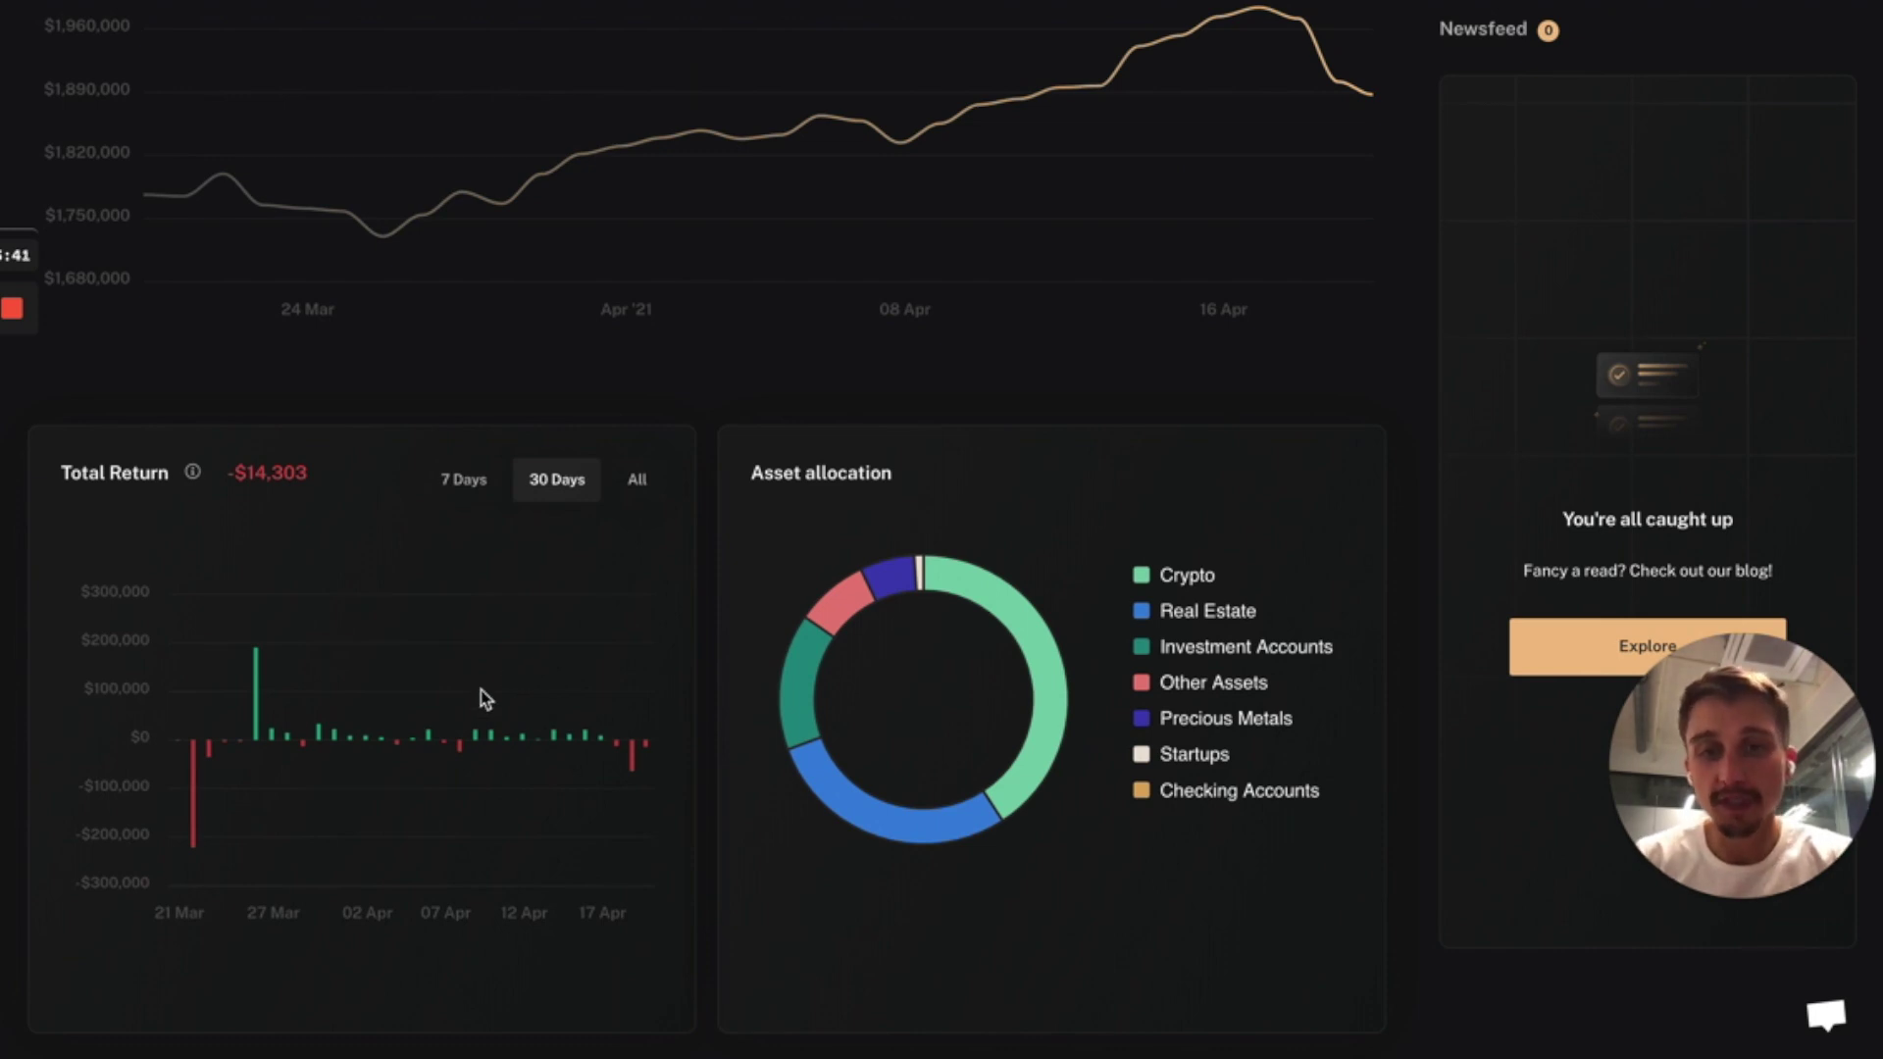
pyautogui.scroll(2, 486, 700)
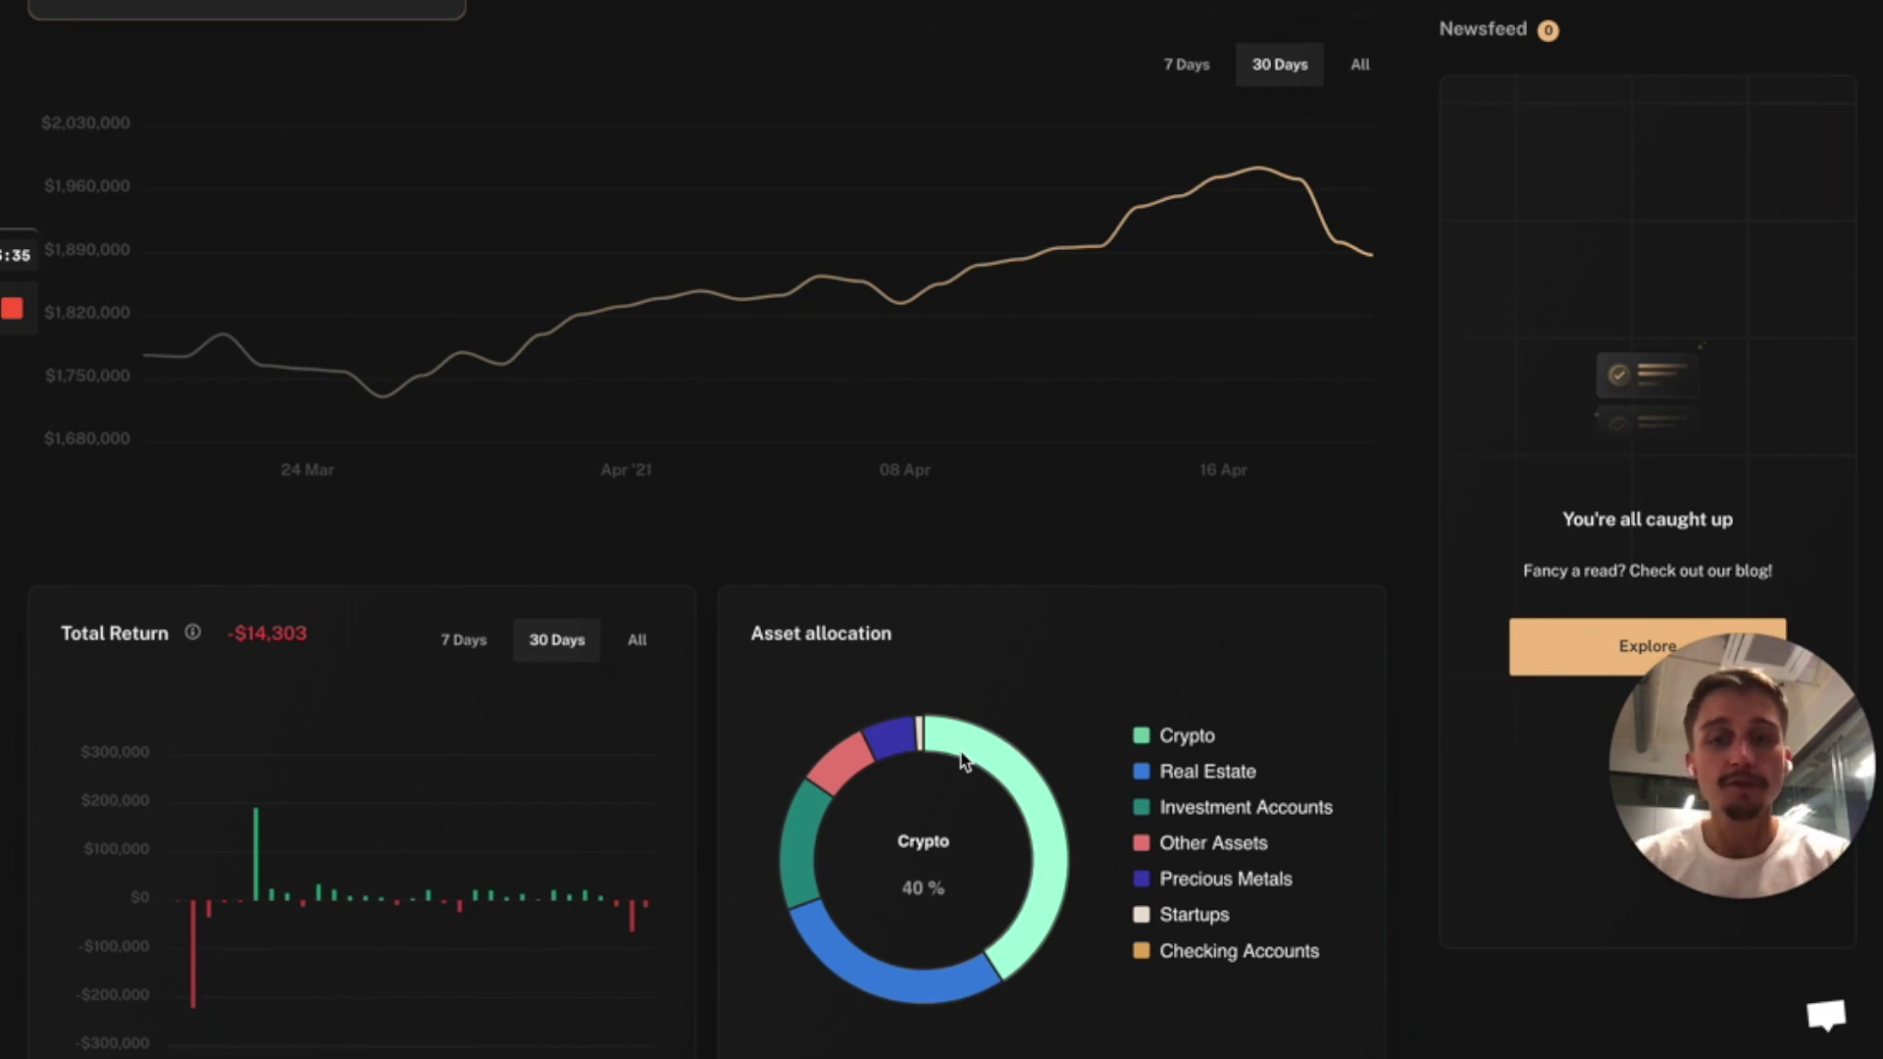
pyautogui.scroll(2, 964, 761)
pyautogui.scroll(1, 964, 761)
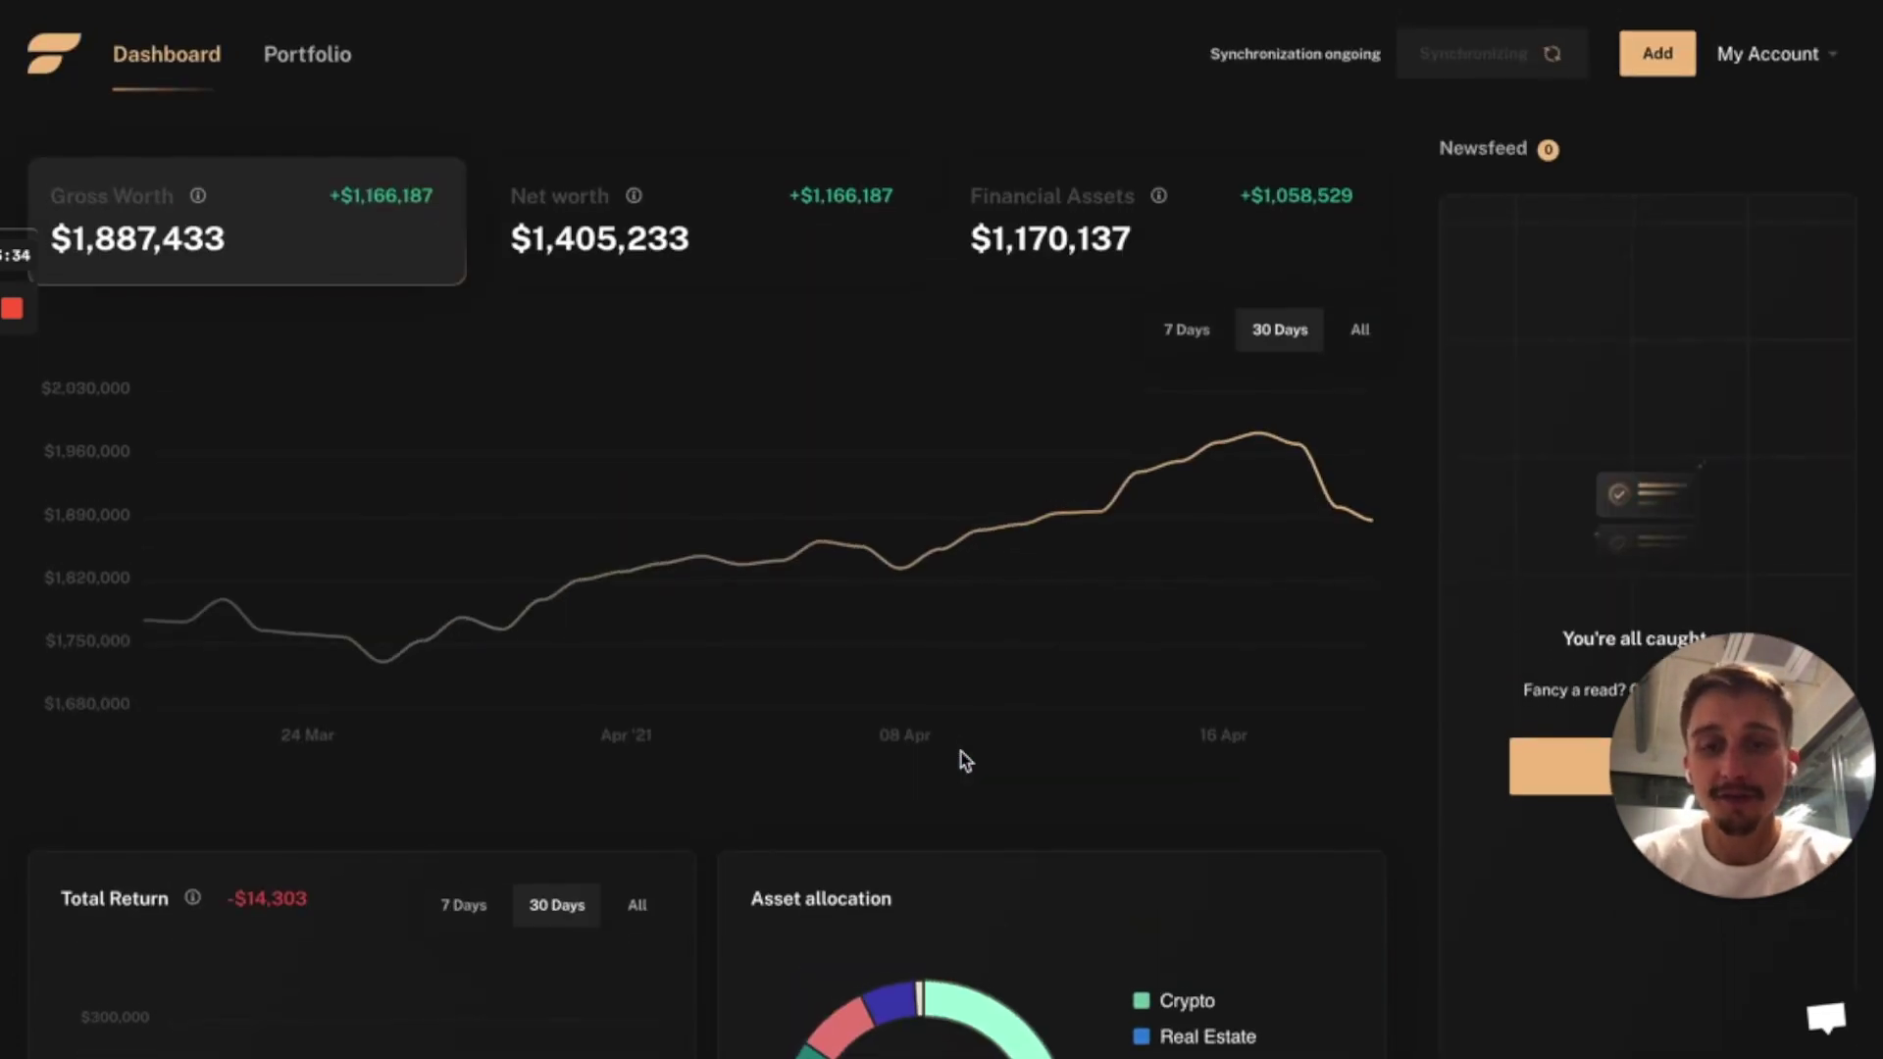
# Step: Start a secure brokerage link for an investment account and look up Robinhood
pyautogui.click(1668, 68)
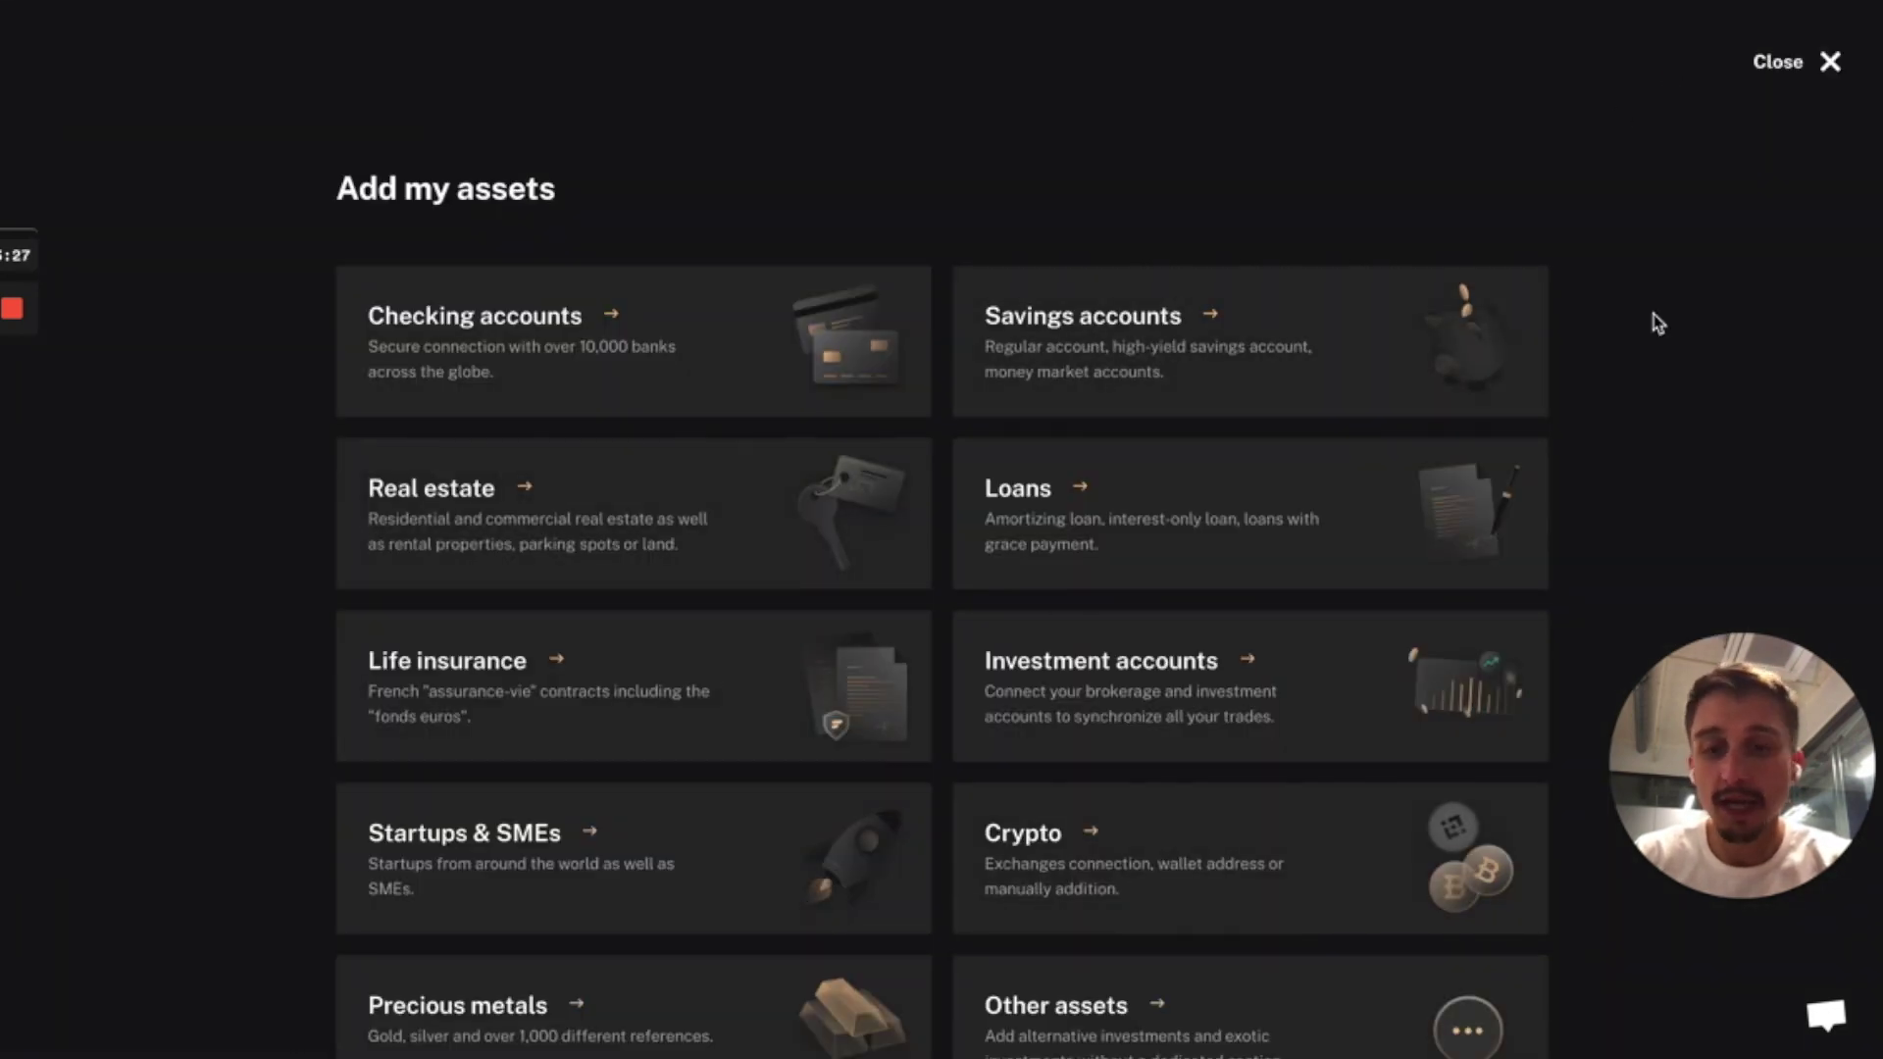
pyautogui.scroll(-1, 1657, 323)
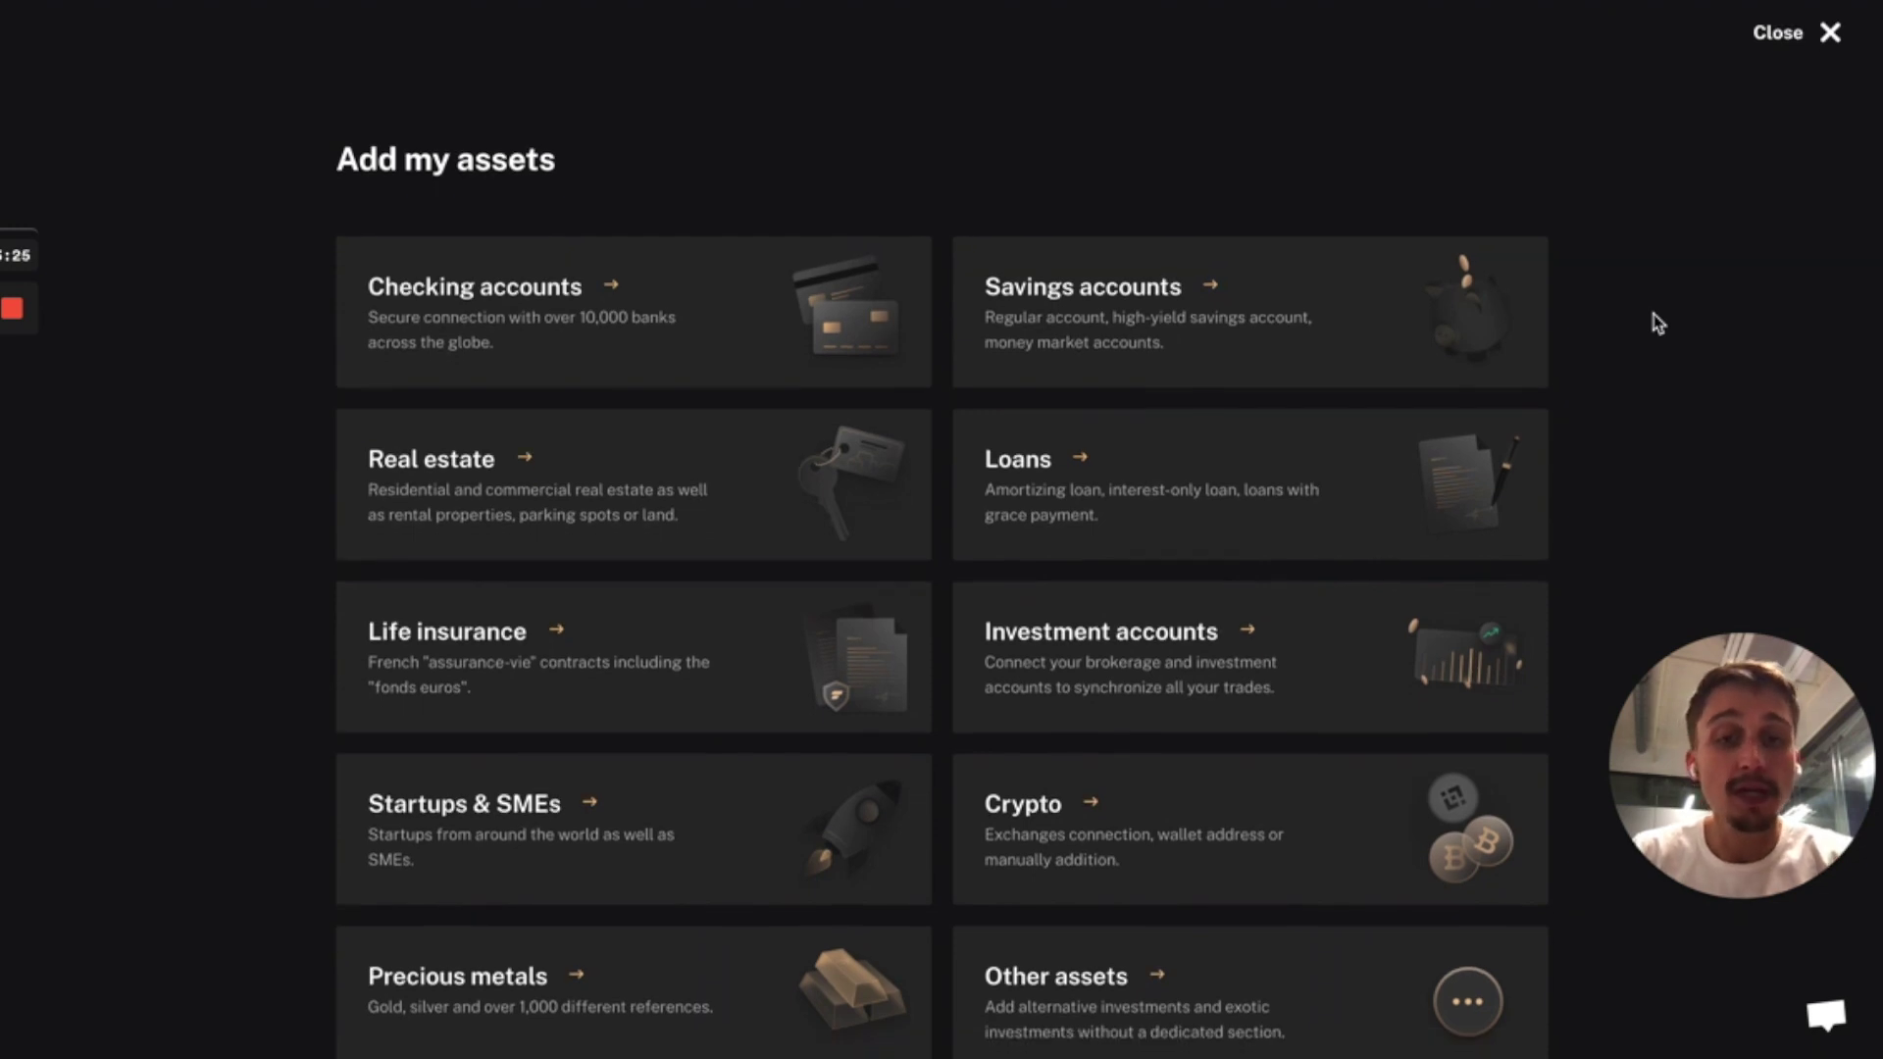
pyautogui.click(1322, 611)
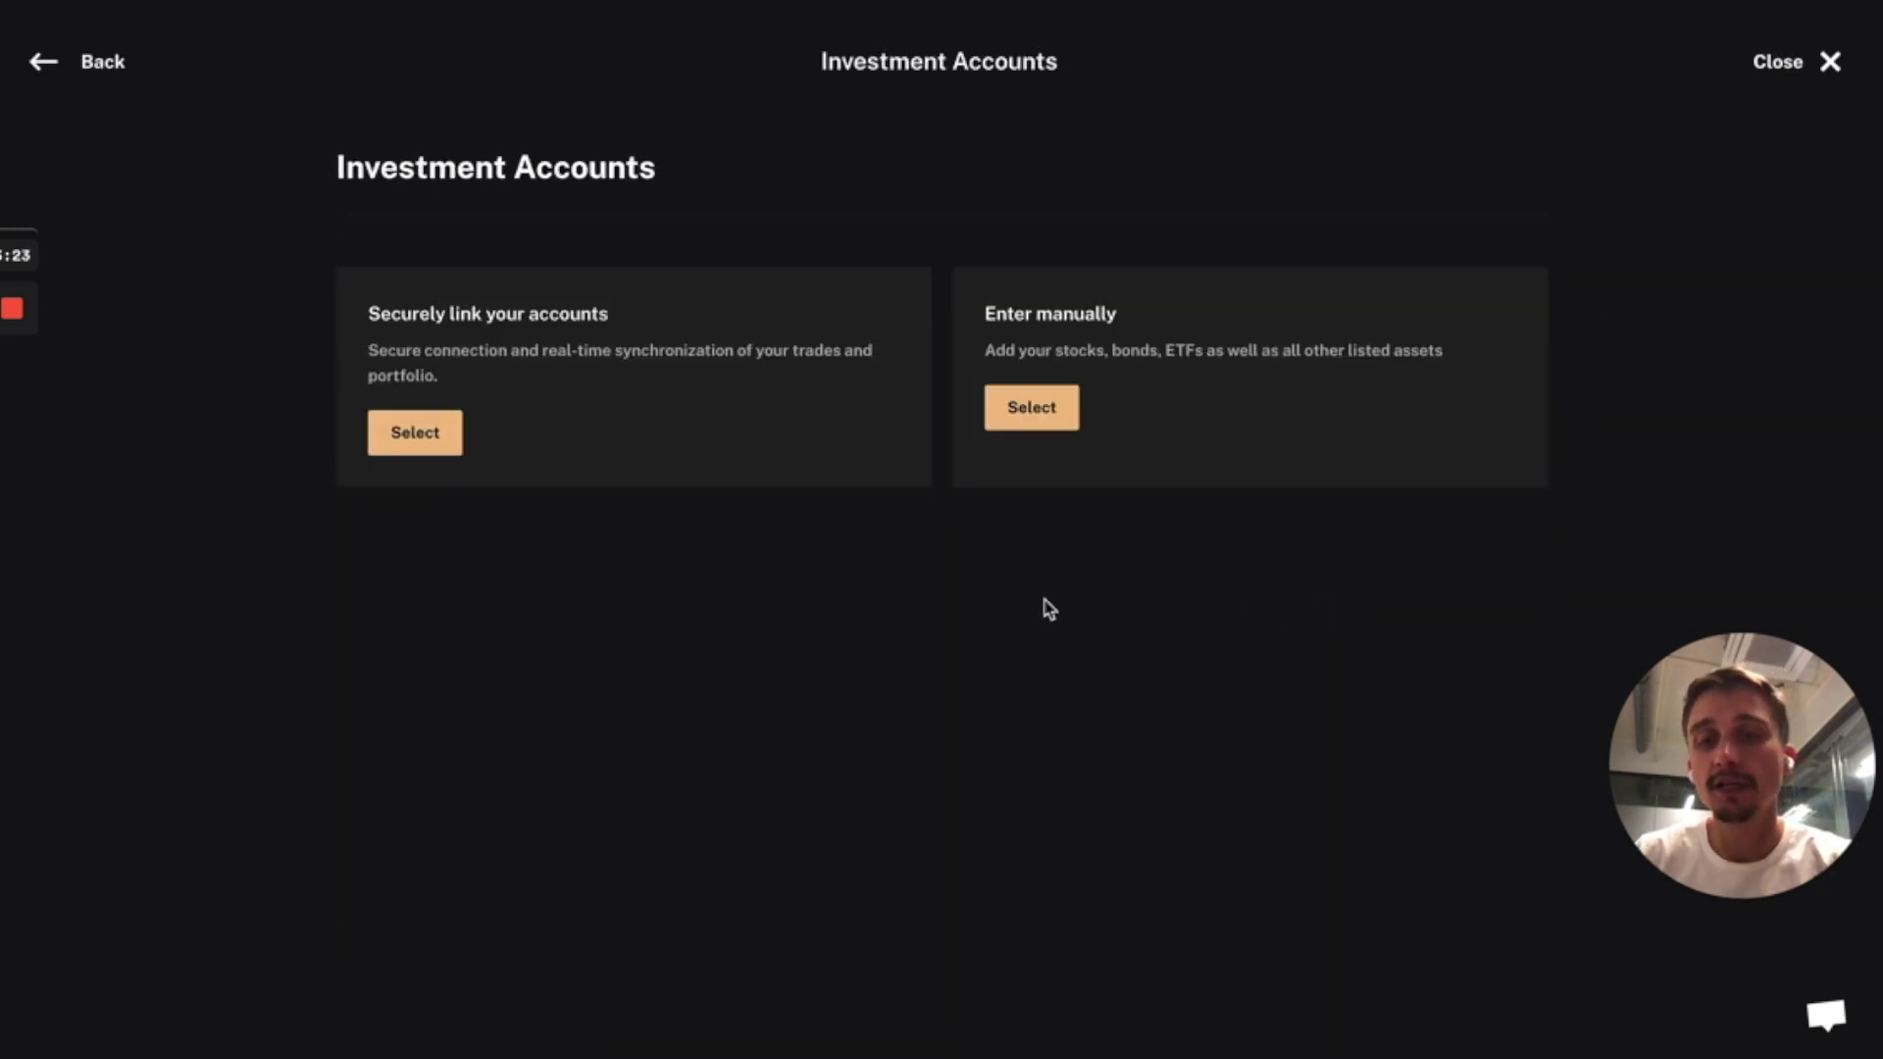
pyautogui.click(414, 434)
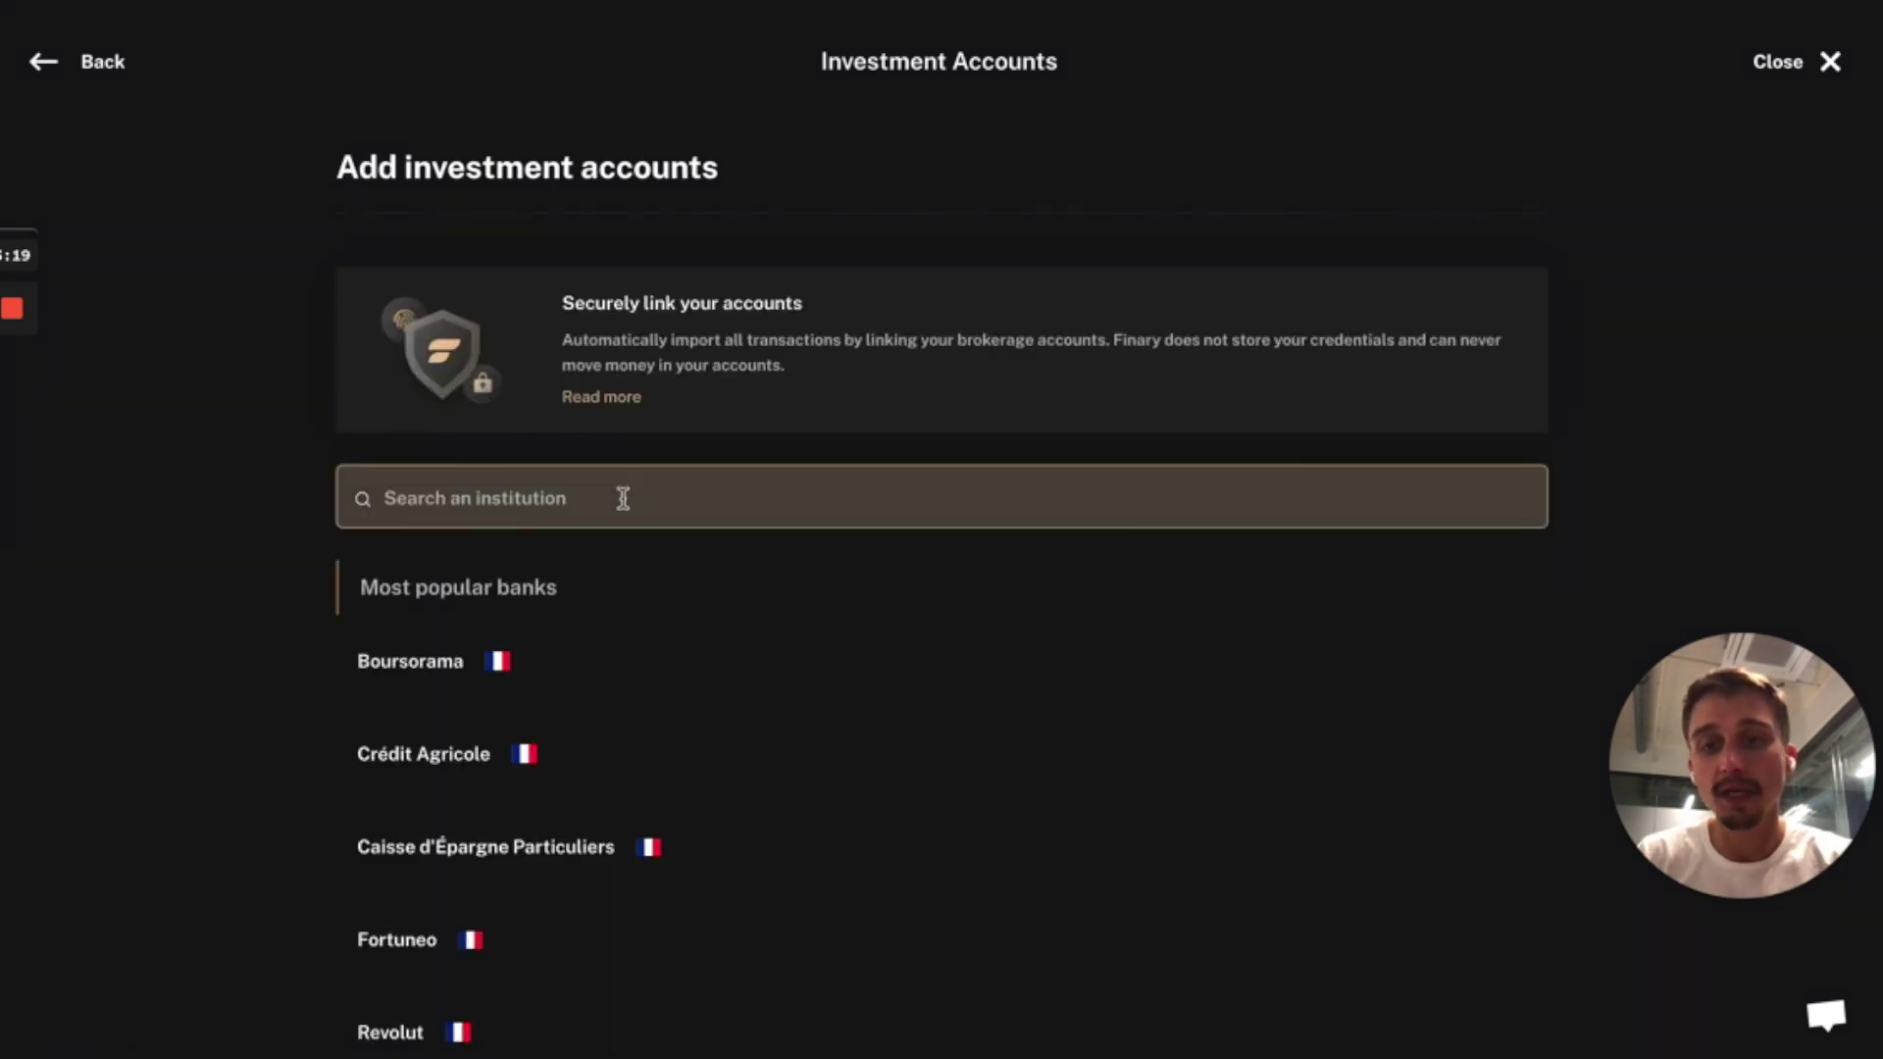
pyautogui.write('Rob')
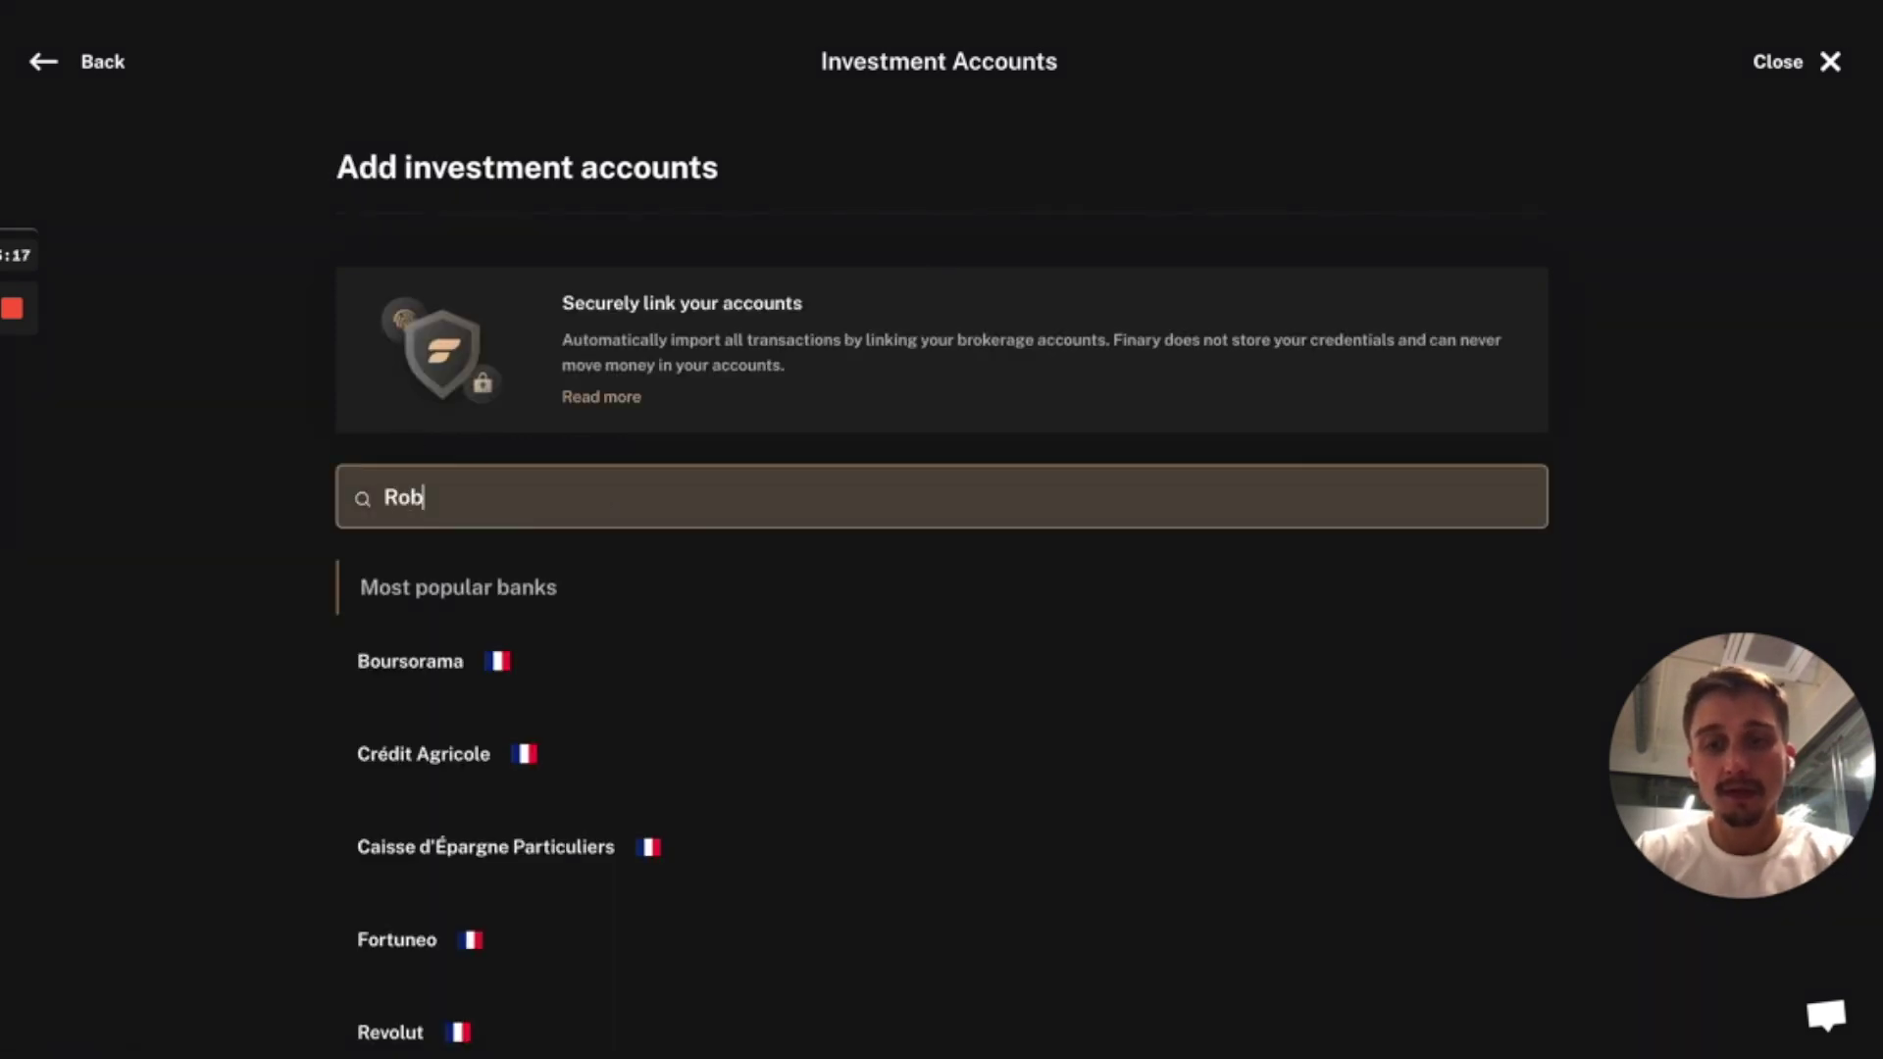
pyautogui.write('inhood')
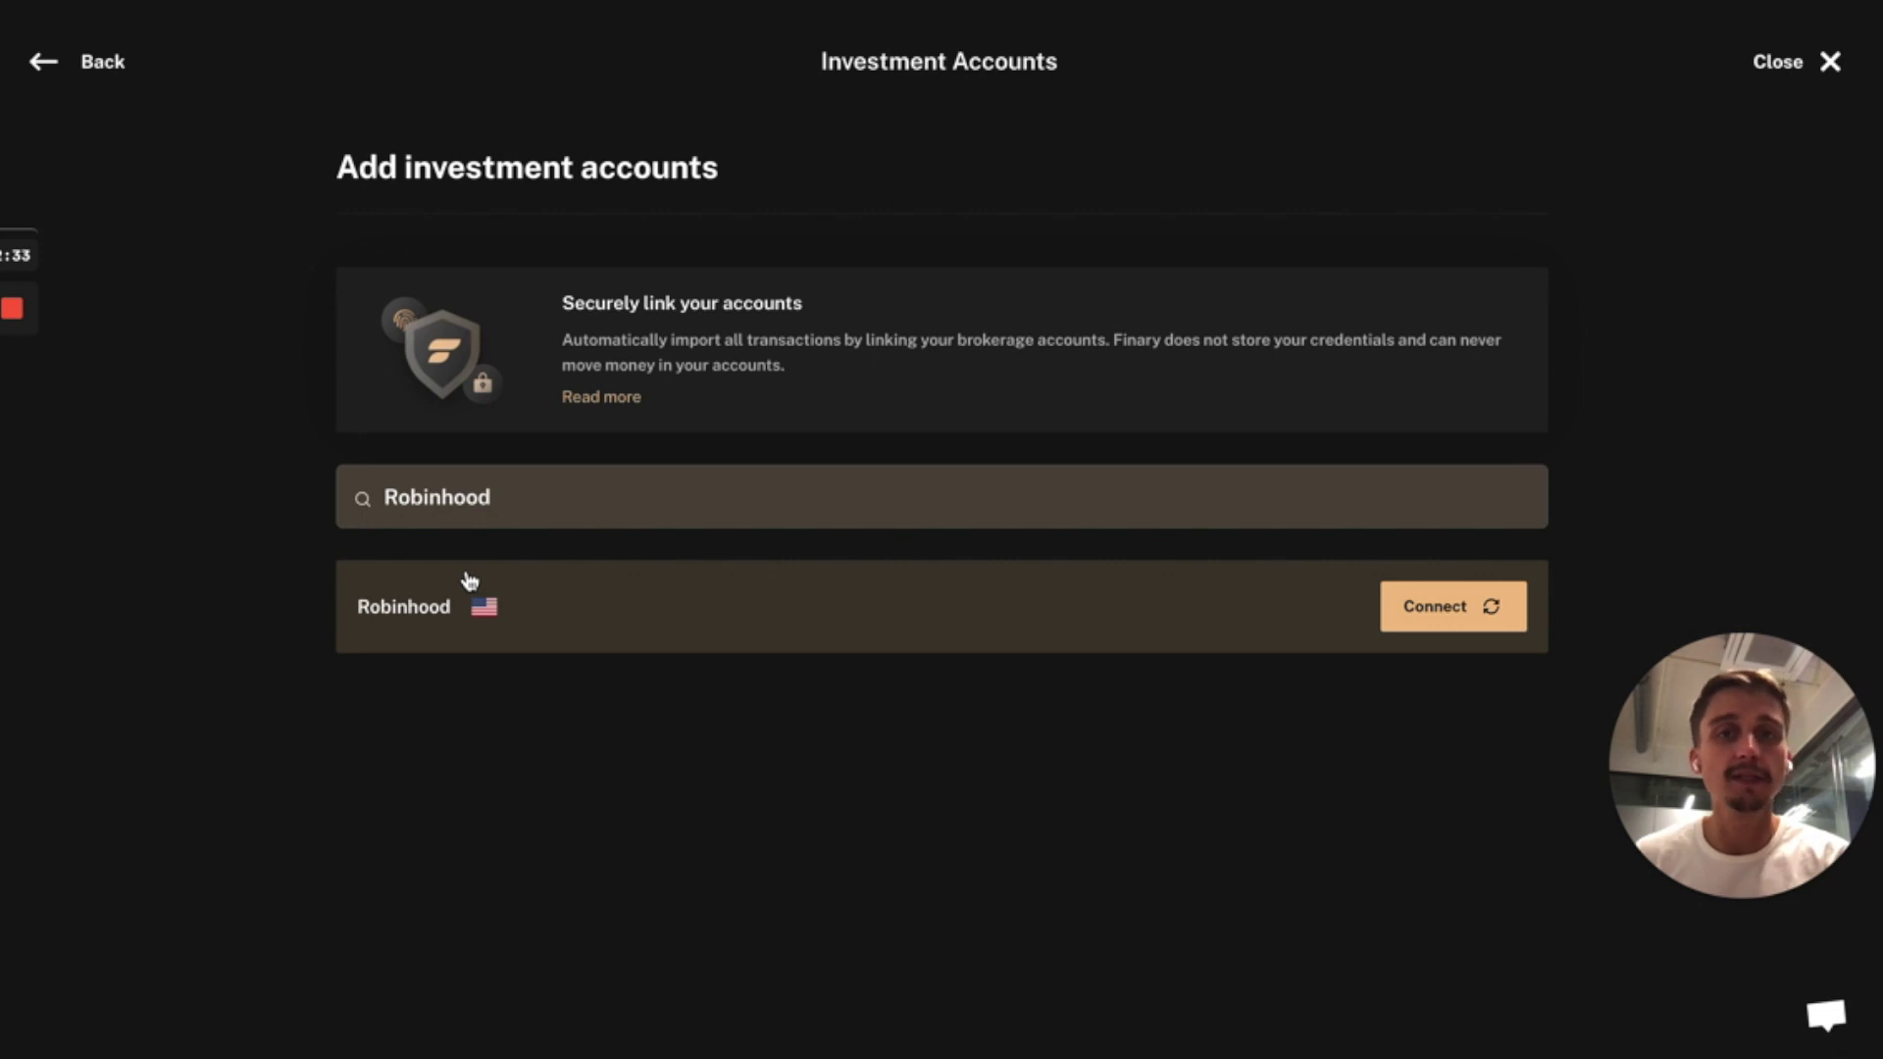
pyautogui.click(51, 73)
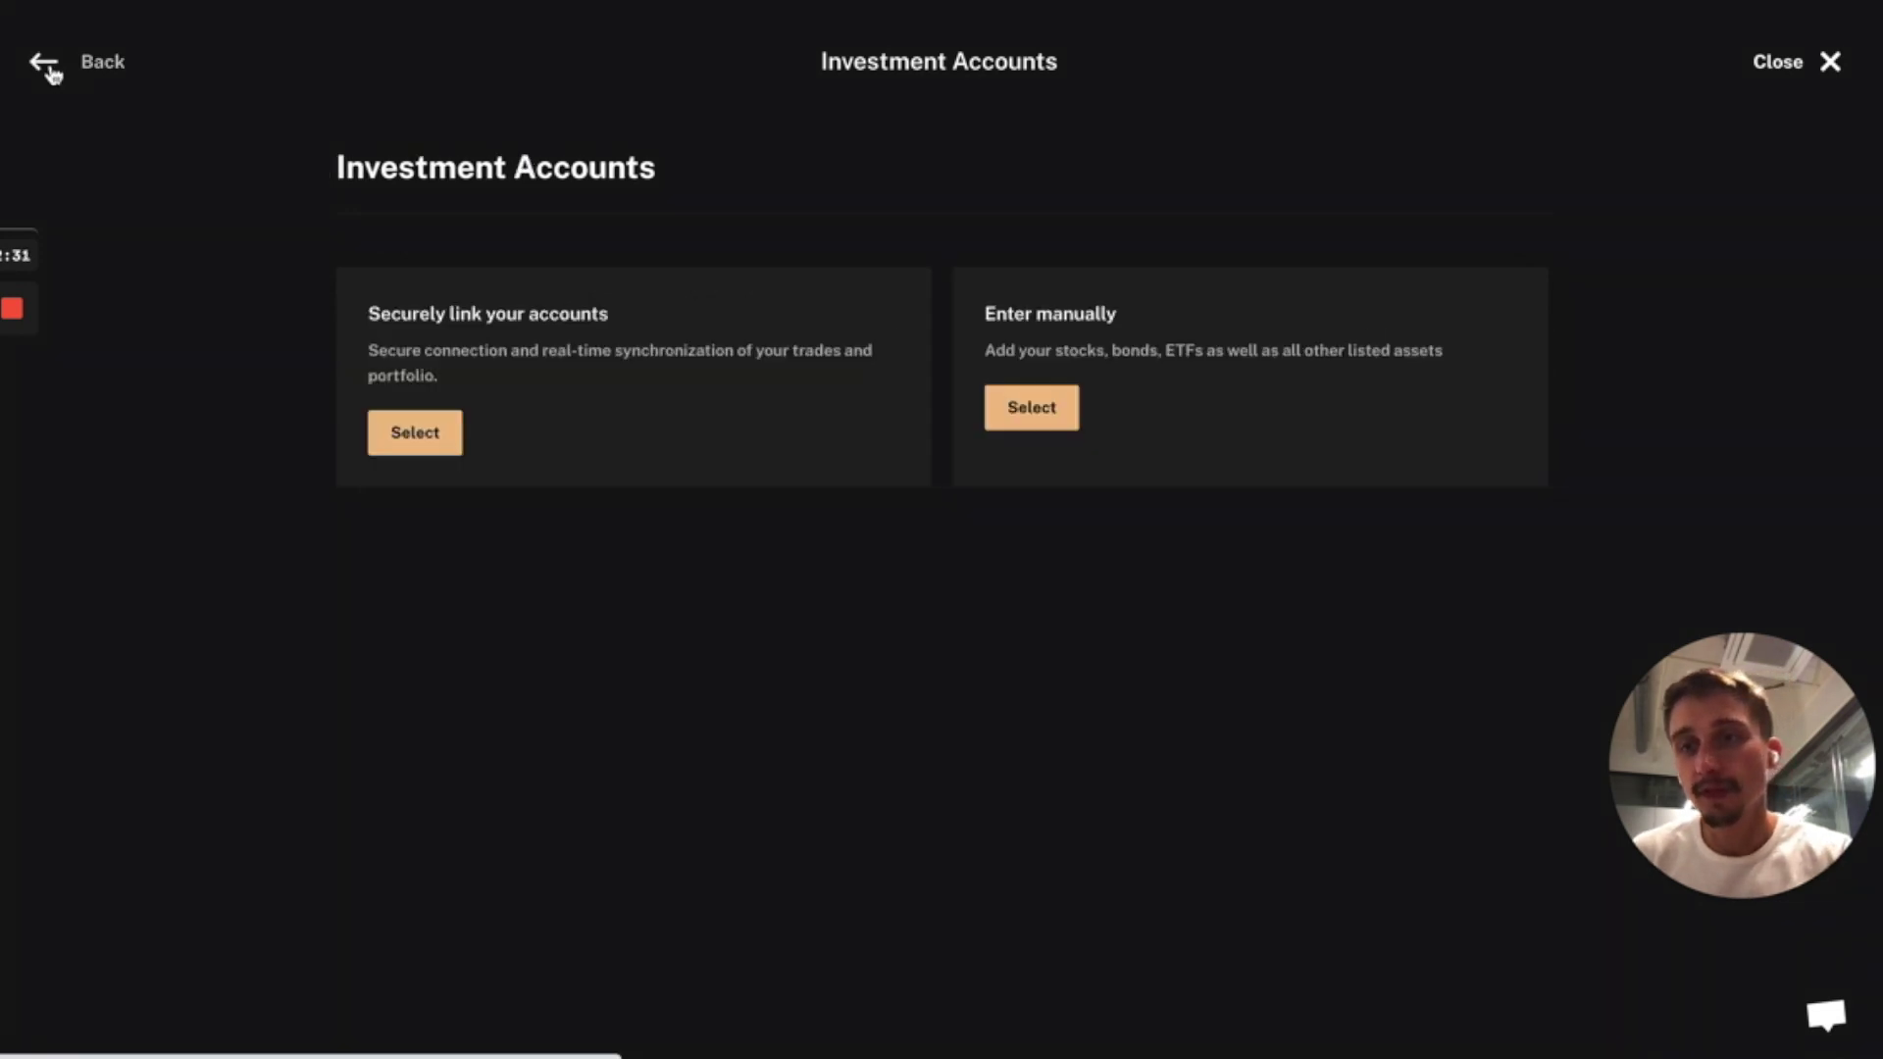
# Step: Preview the crypto add options, then close the add-assets screen without adding anything
pyautogui.click(50, 73)
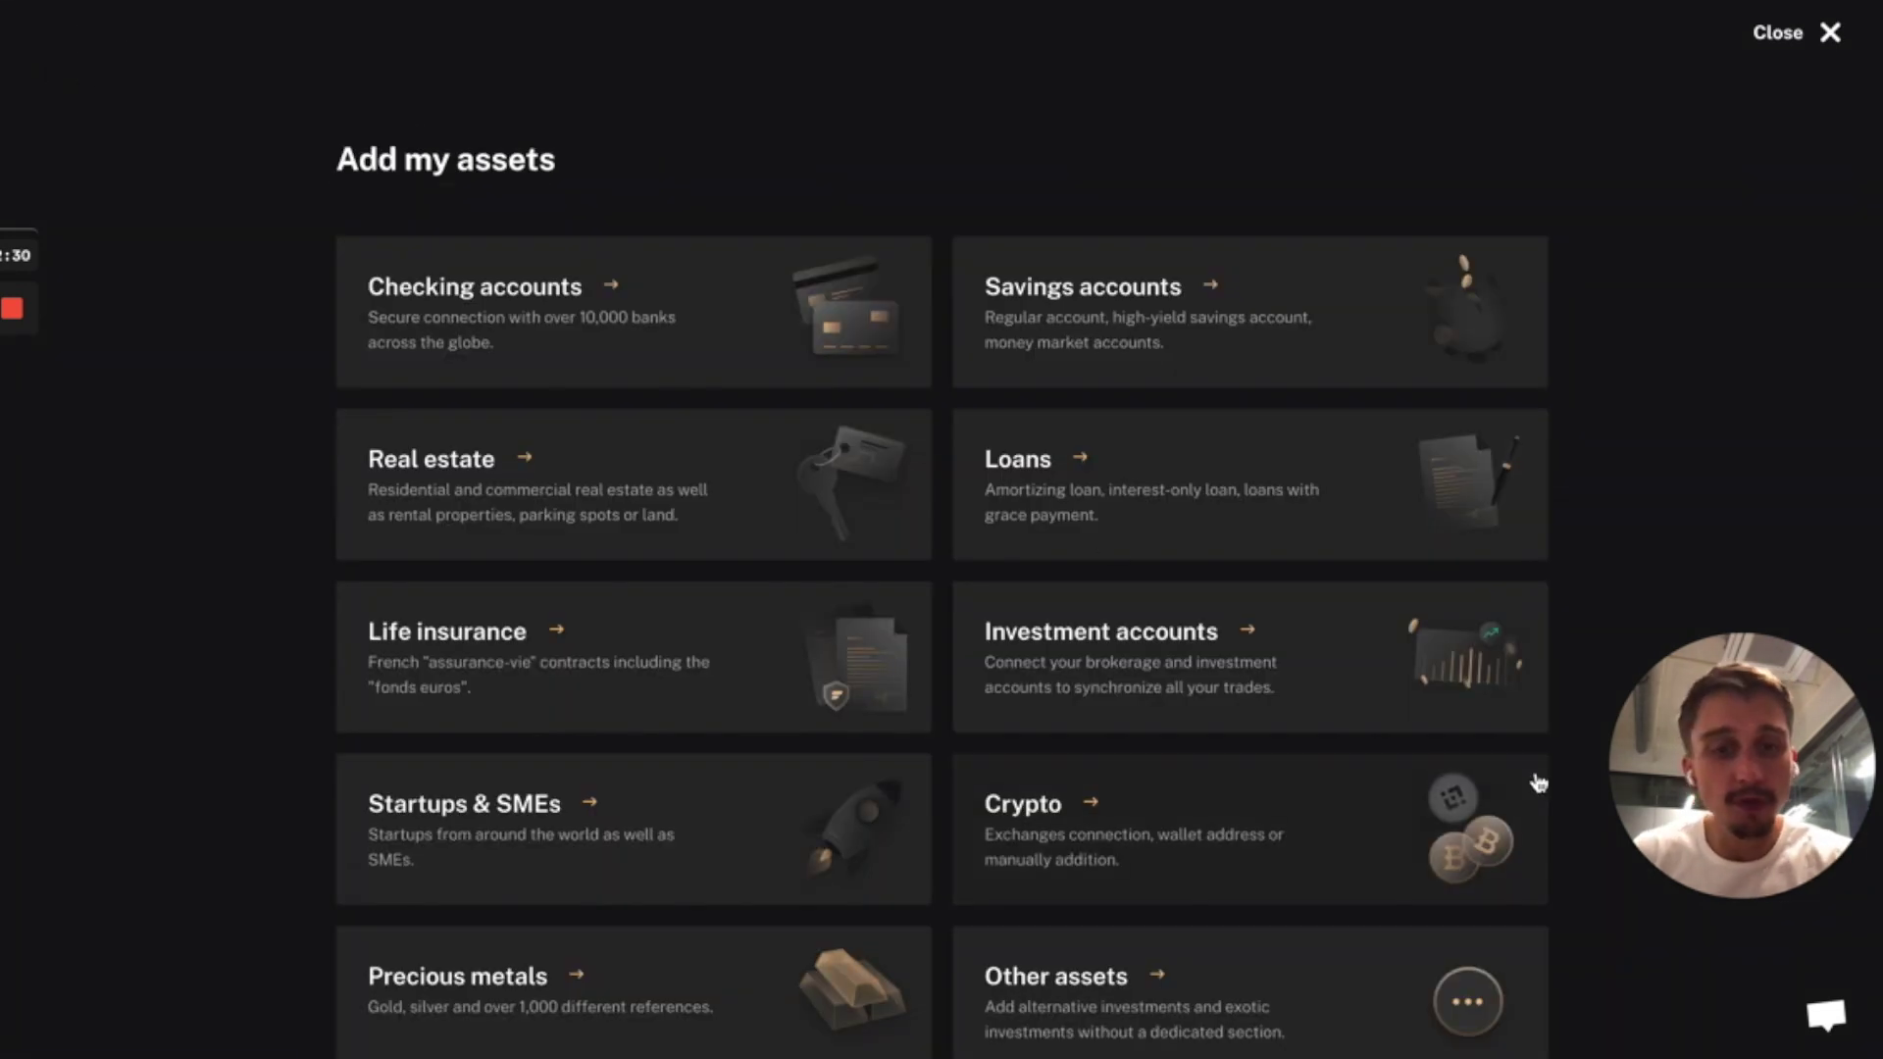
pyautogui.click(1238, 790)
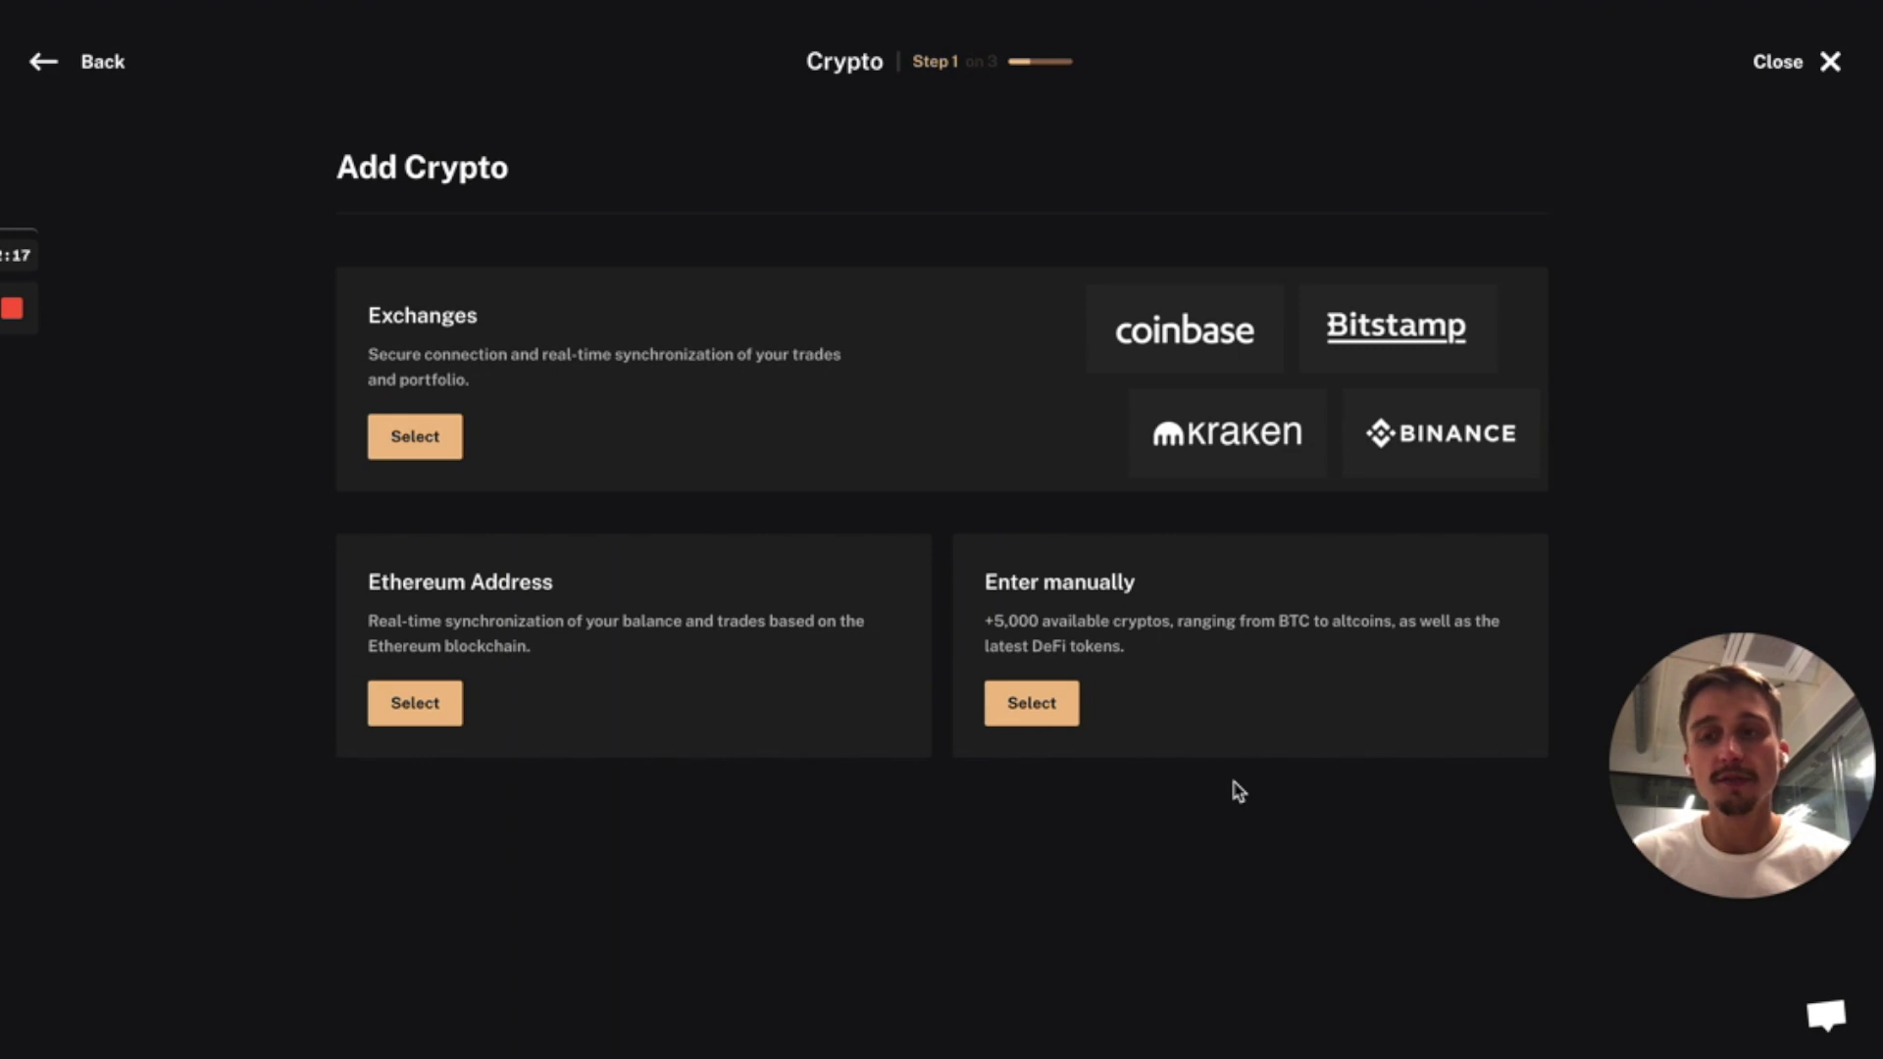
pyautogui.click(32, 64)
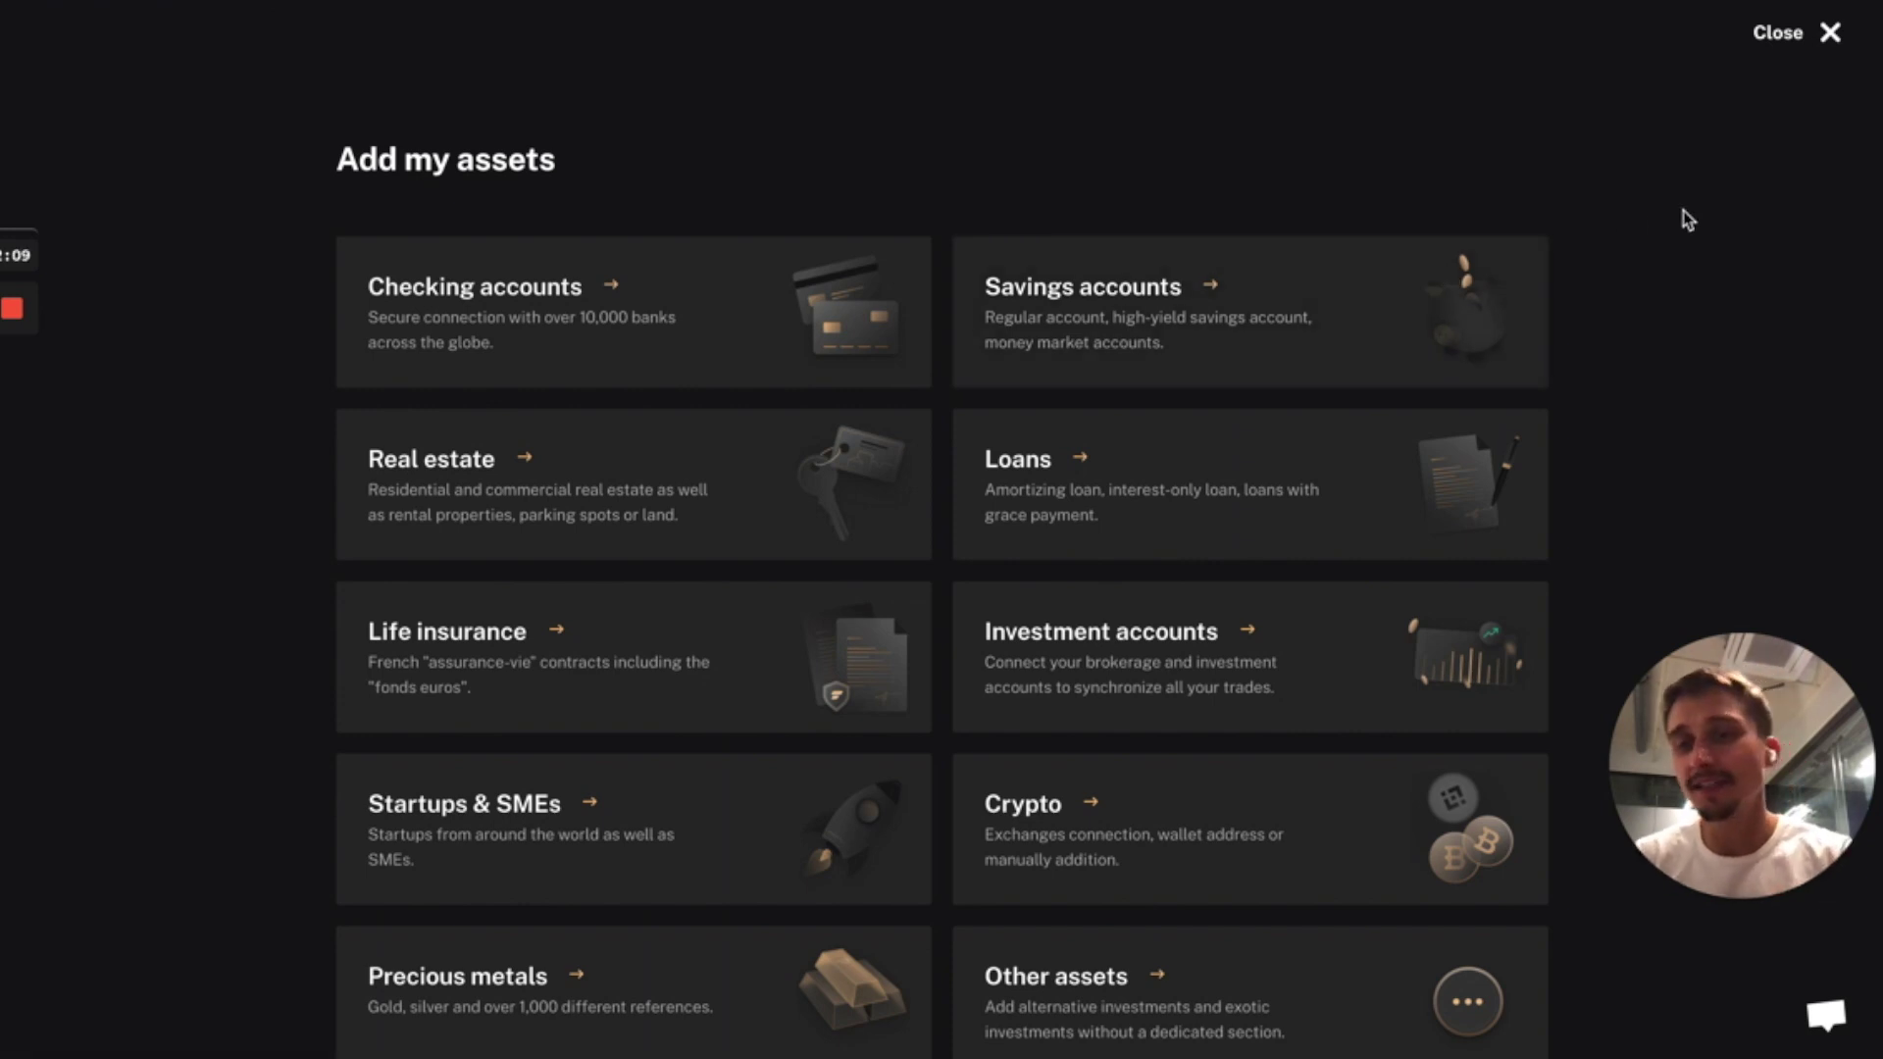
pyautogui.click(1833, 33)
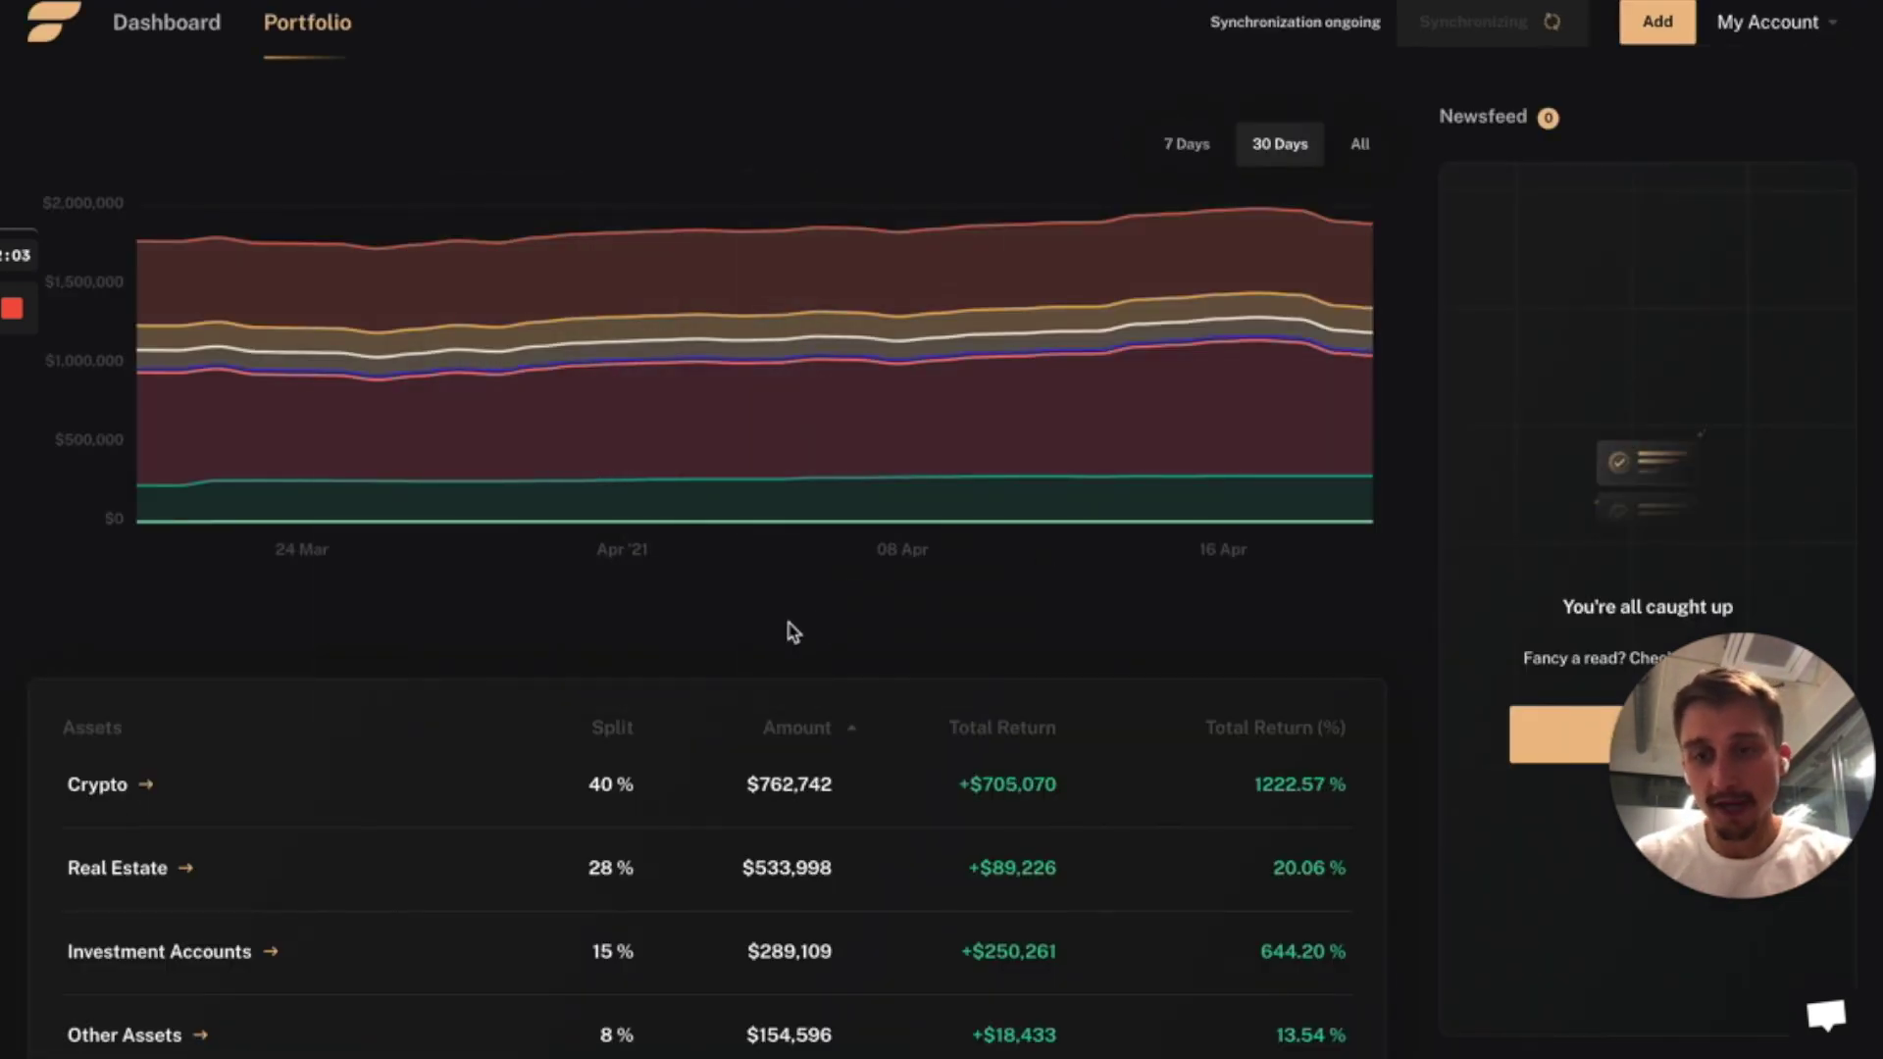
pyautogui.scroll(-1, 789, 630)
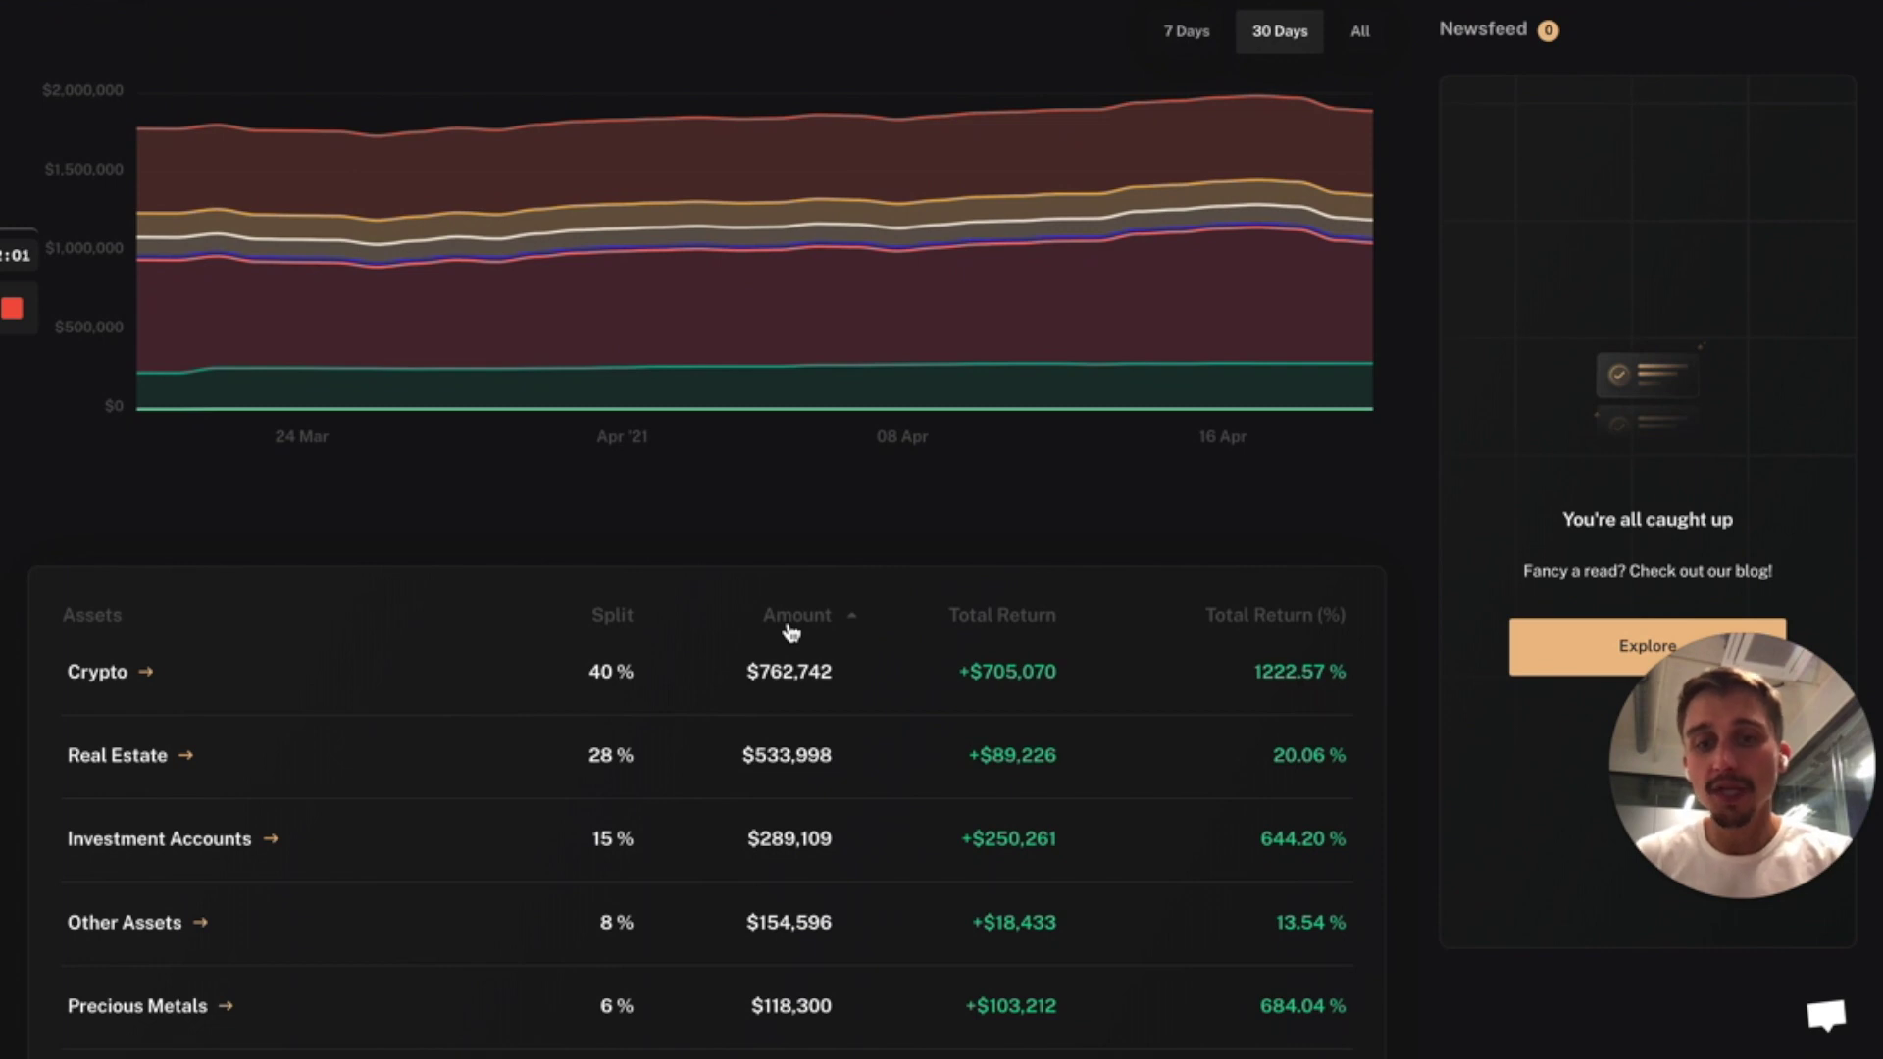
pyautogui.scroll(1, 788, 630)
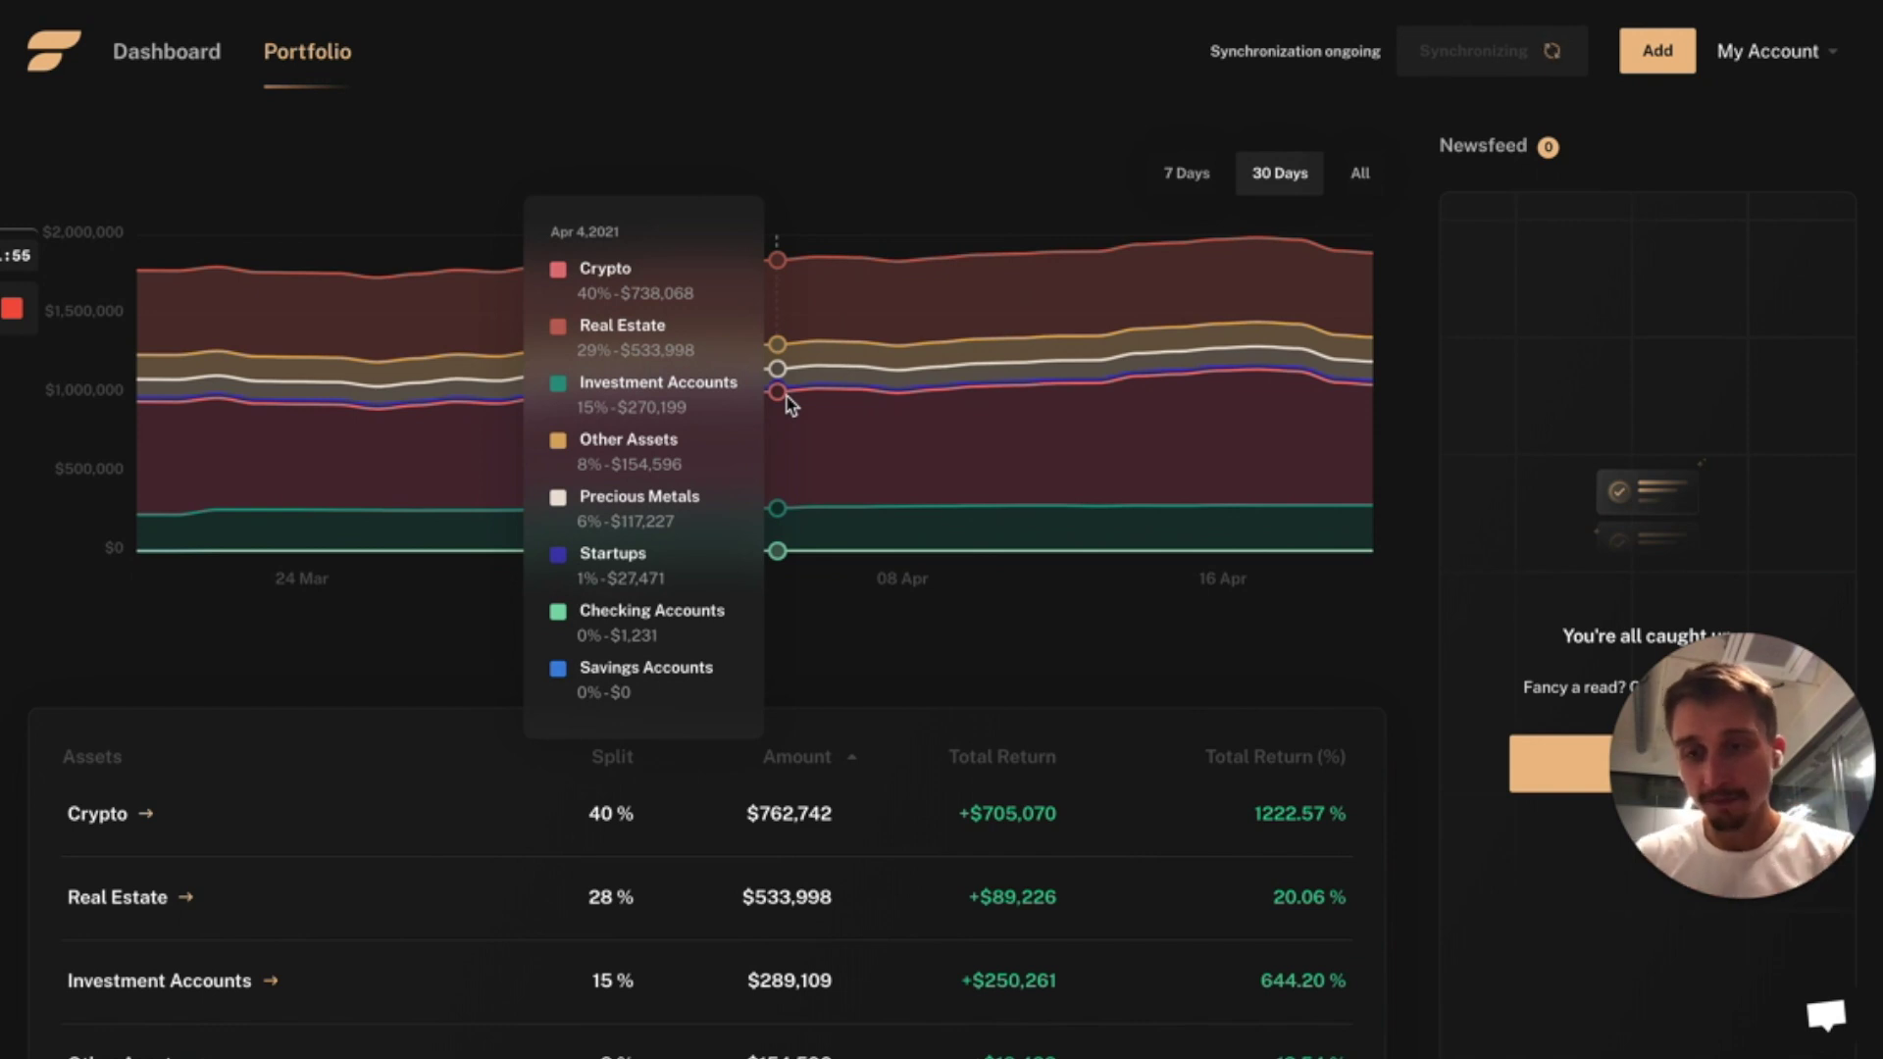
pyautogui.scroll(-3, 788, 396)
pyautogui.scroll(2, 882, 353)
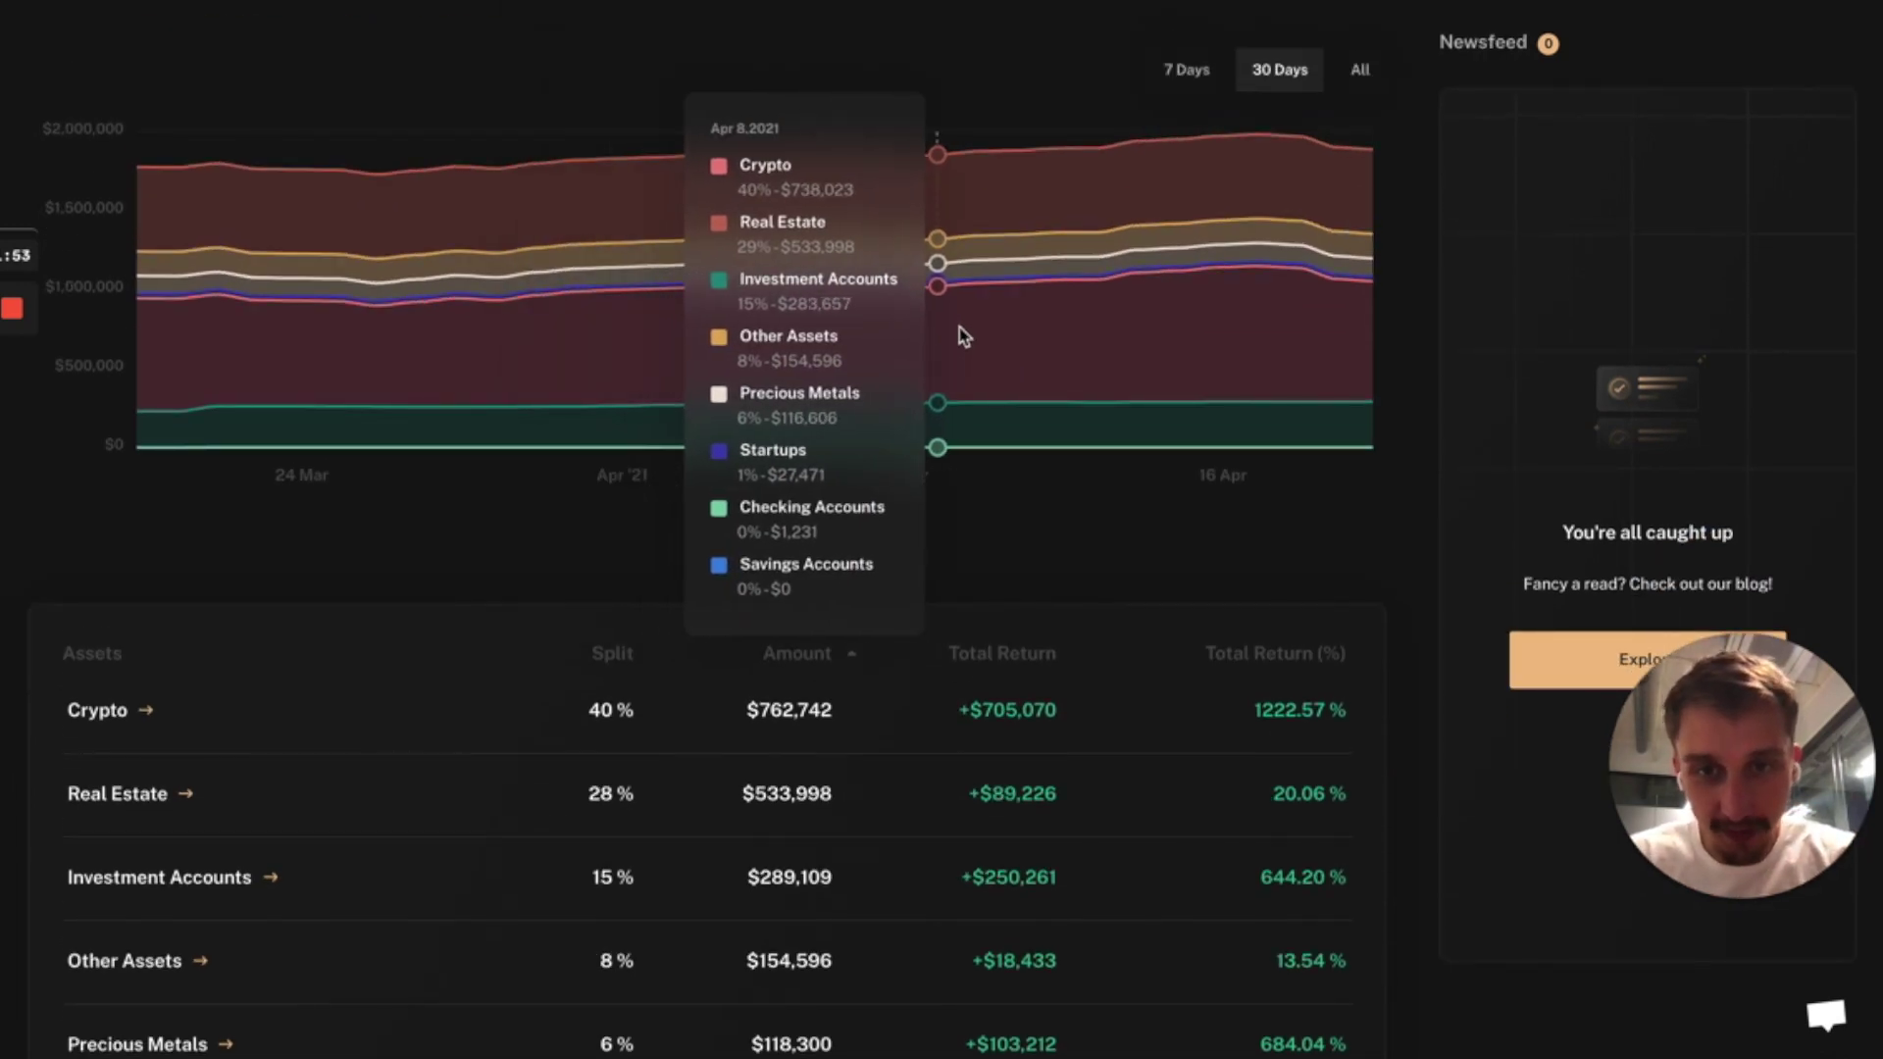
pyautogui.scroll(-3, 963, 329)
pyautogui.scroll(-1, 997, 661)
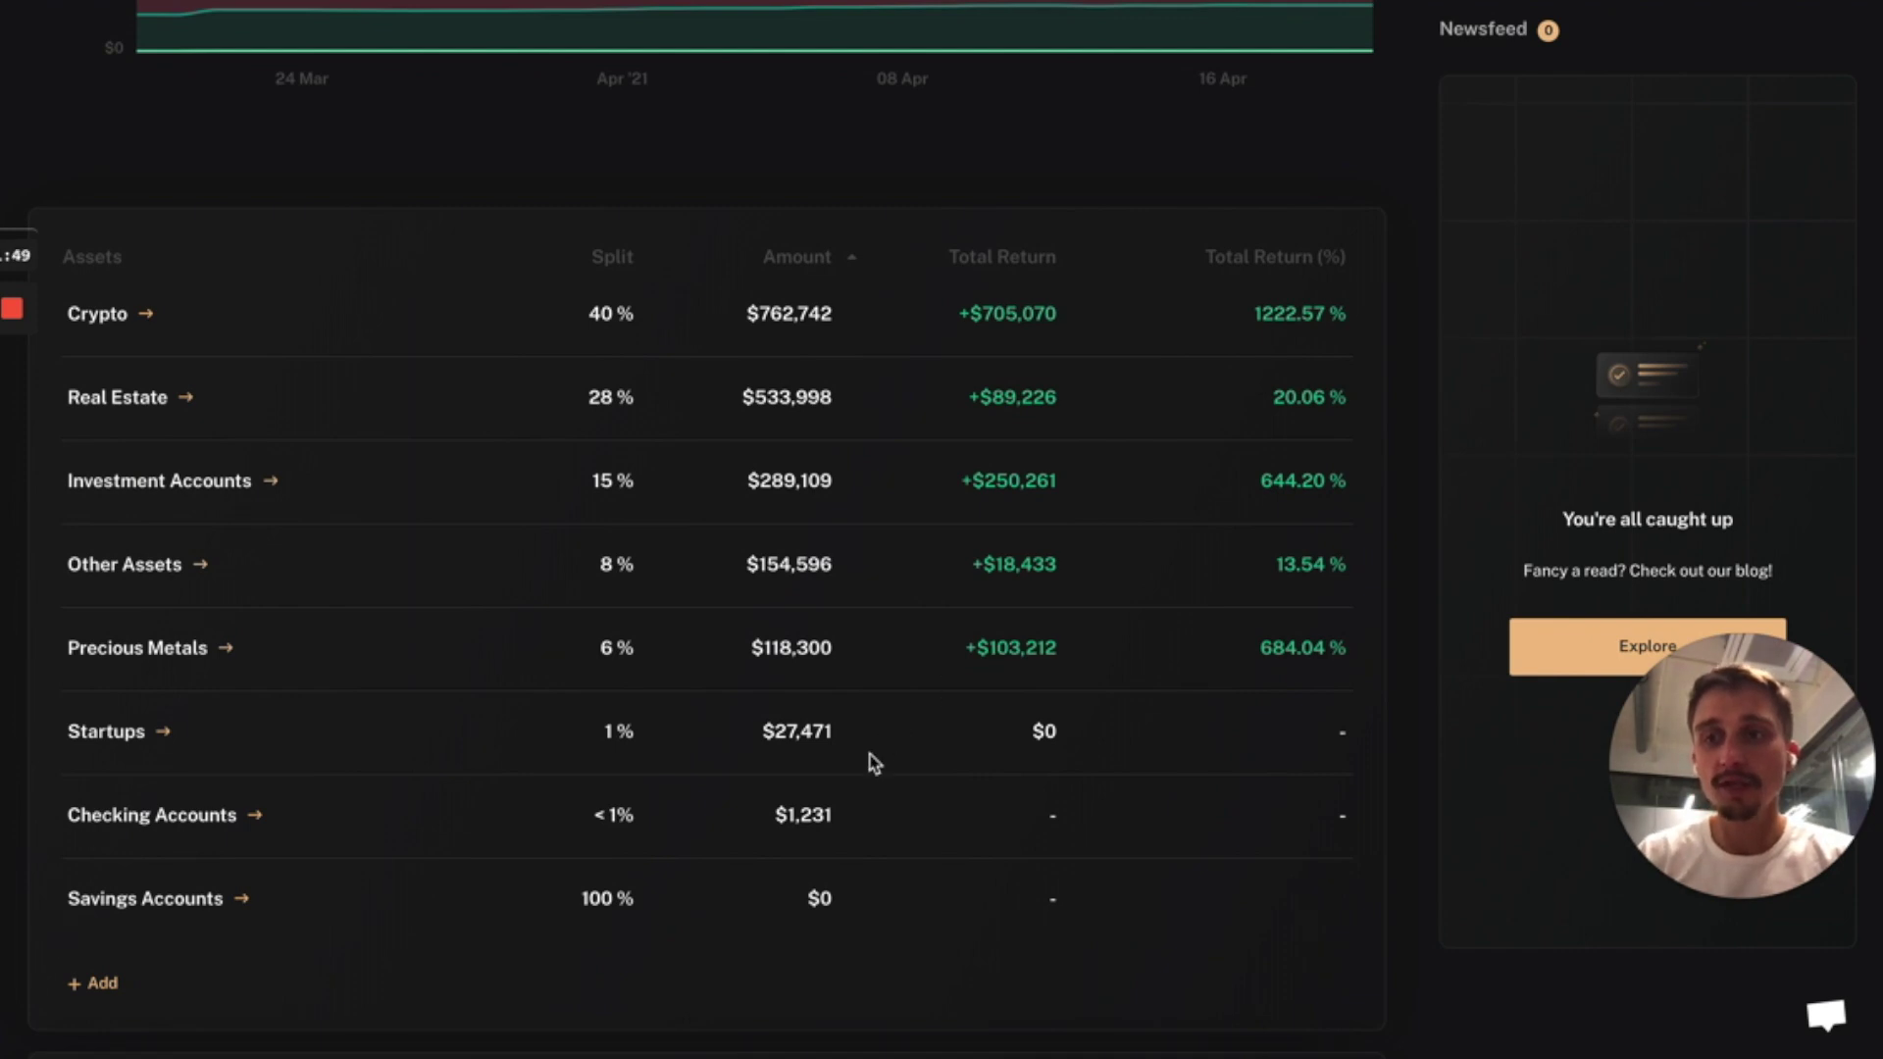
pyautogui.click(143, 318)
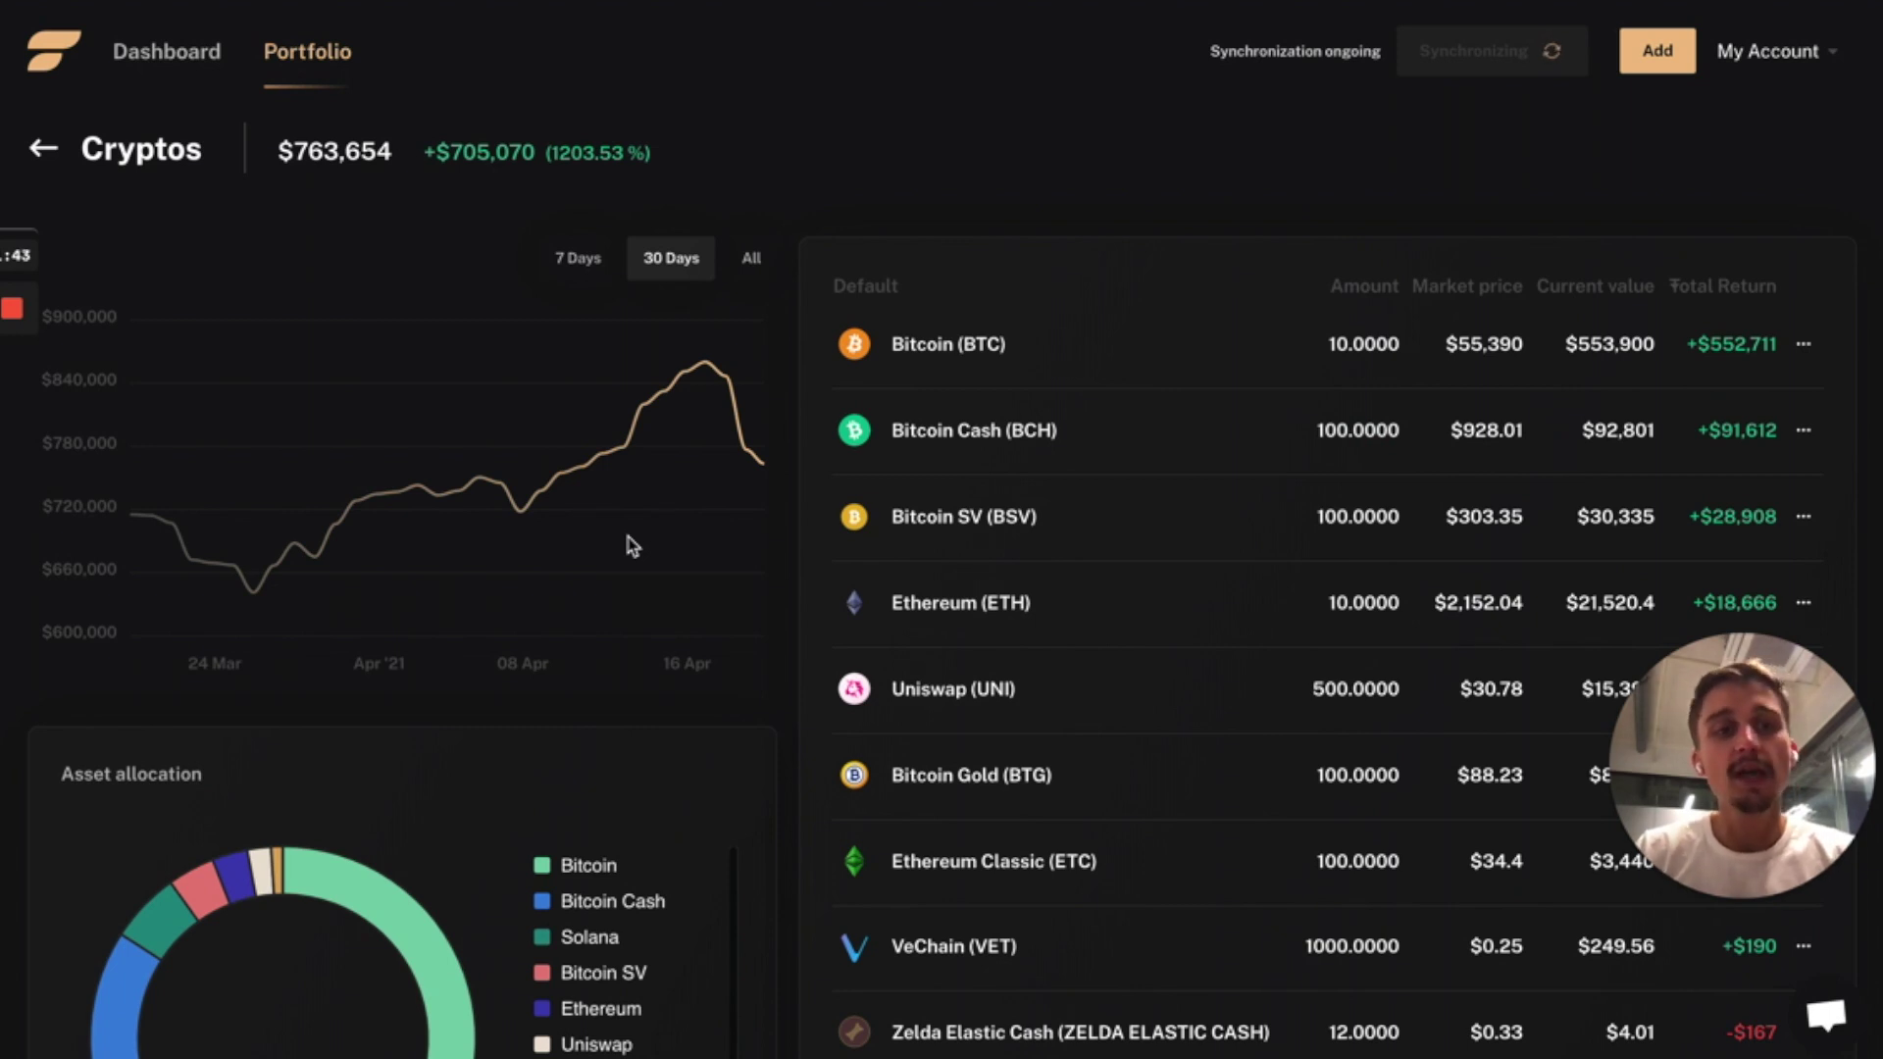
pyautogui.scroll(-1, 628, 546)
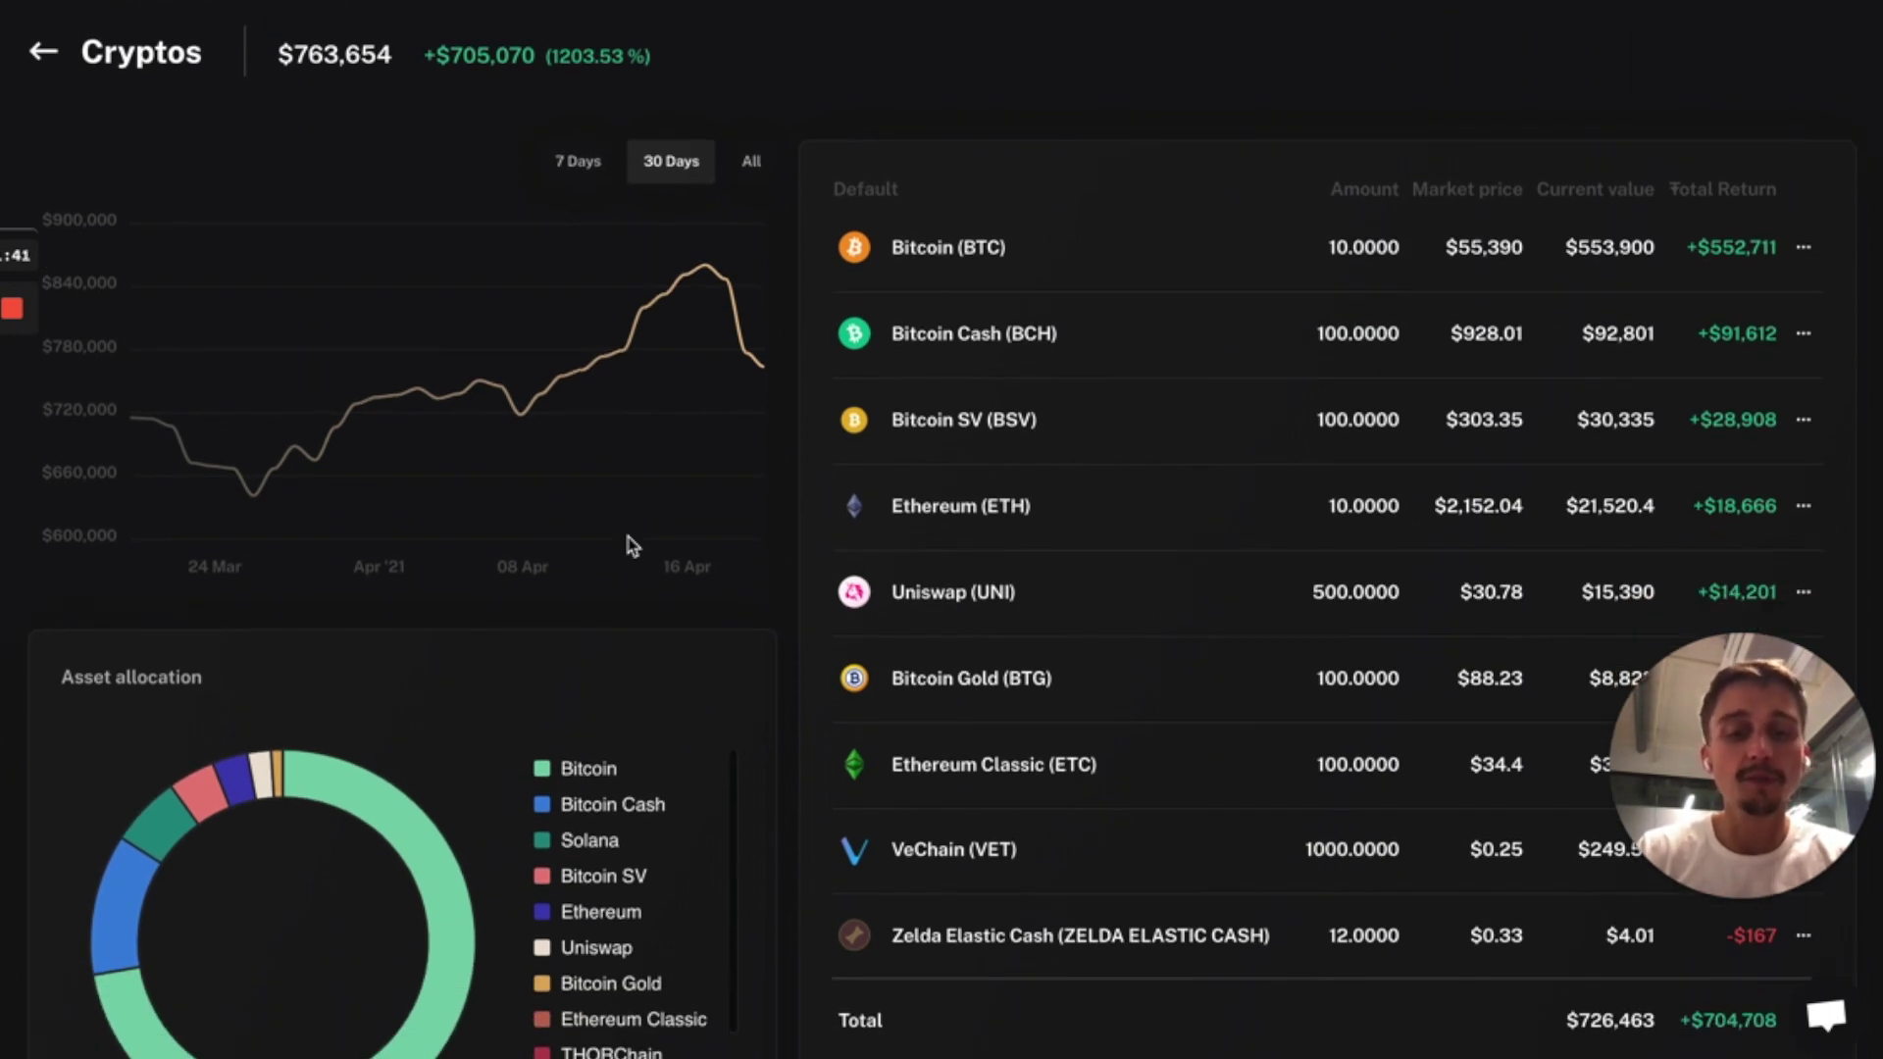
pyautogui.scroll(1, 629, 547)
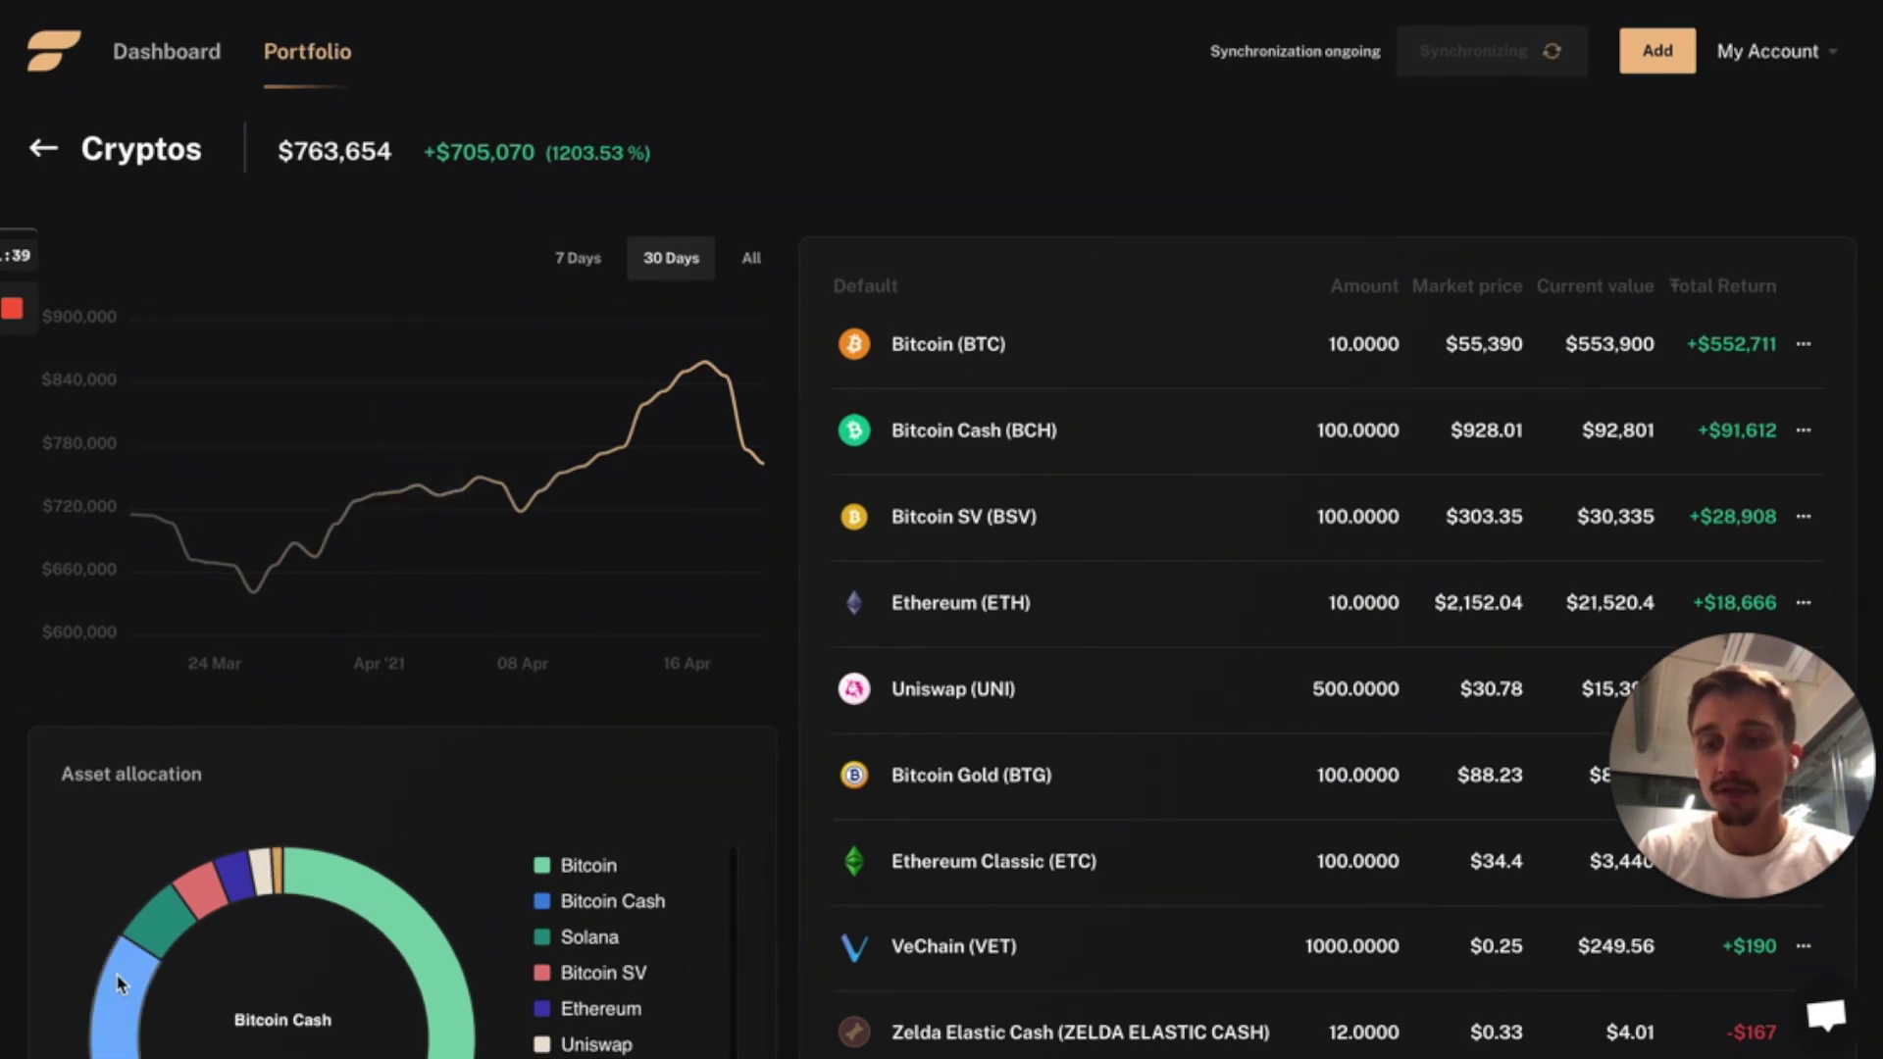
pyautogui.scroll(-1, 117, 983)
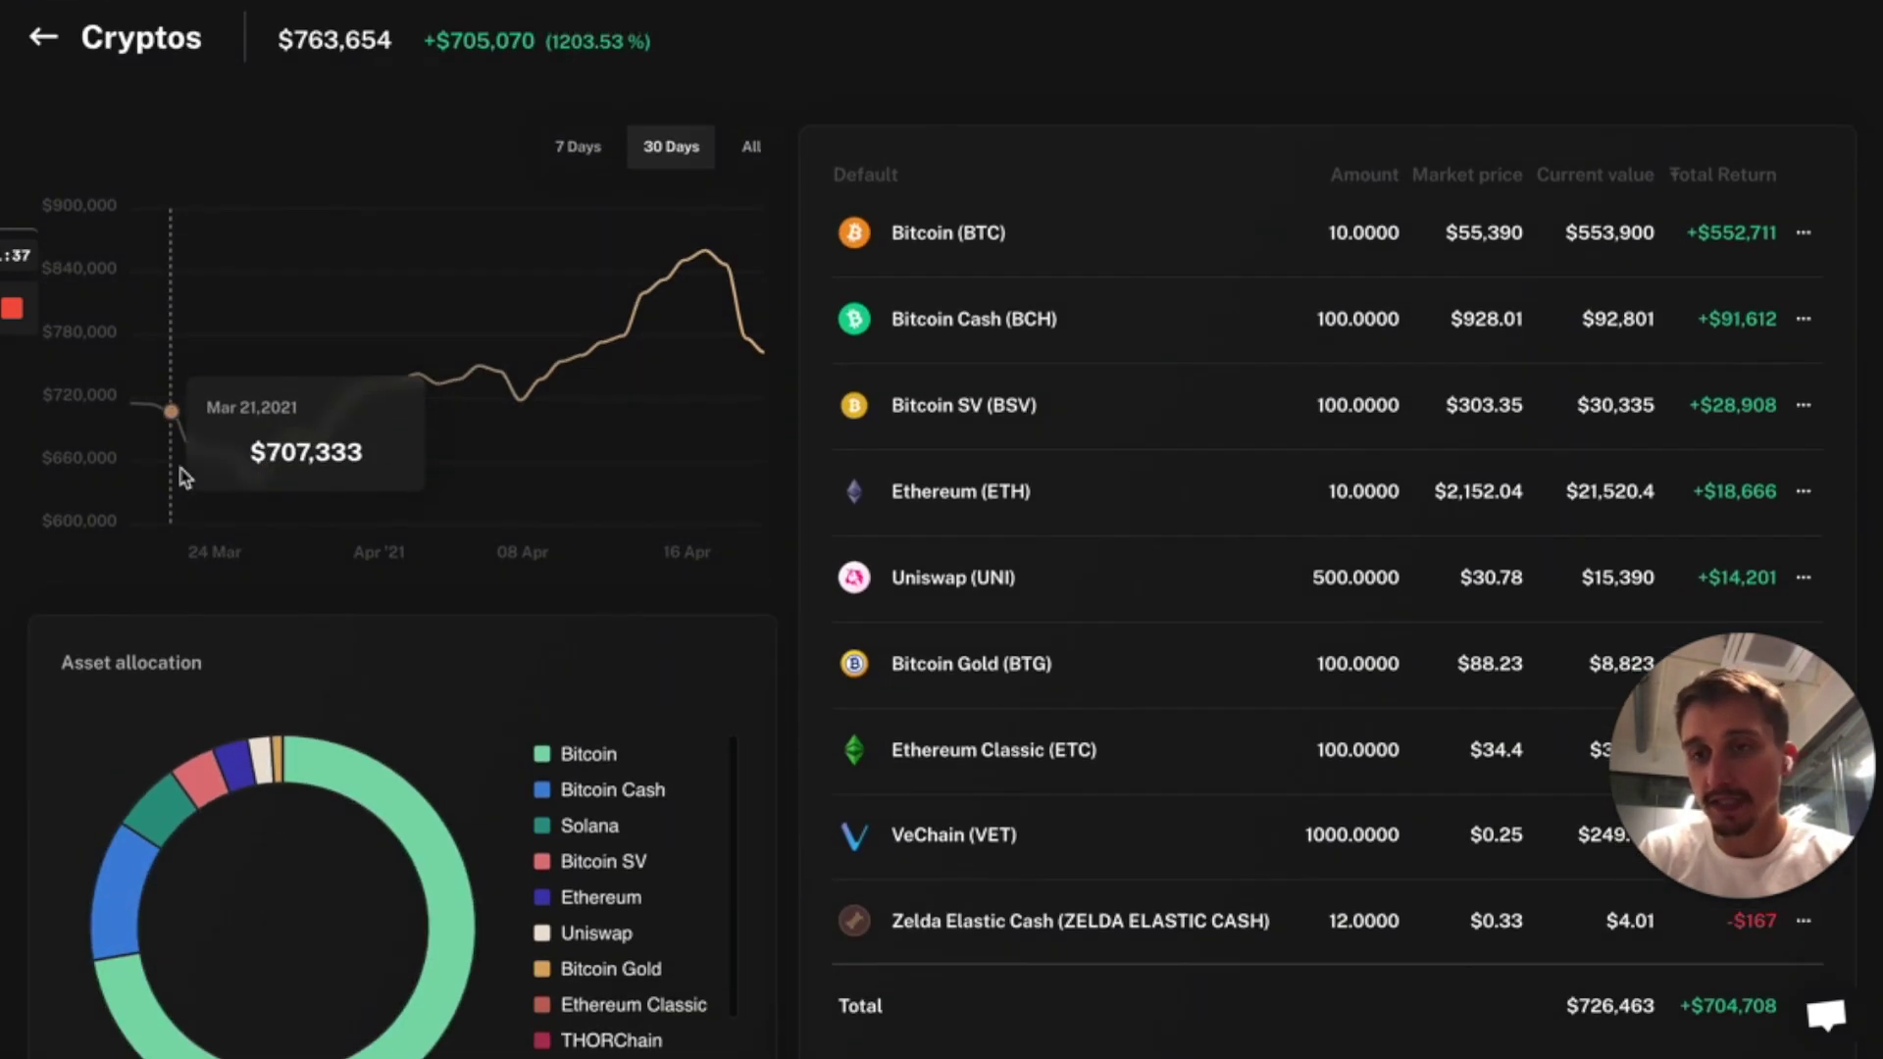
pyautogui.scroll(1, 162, 368)
pyautogui.click(41, 152)
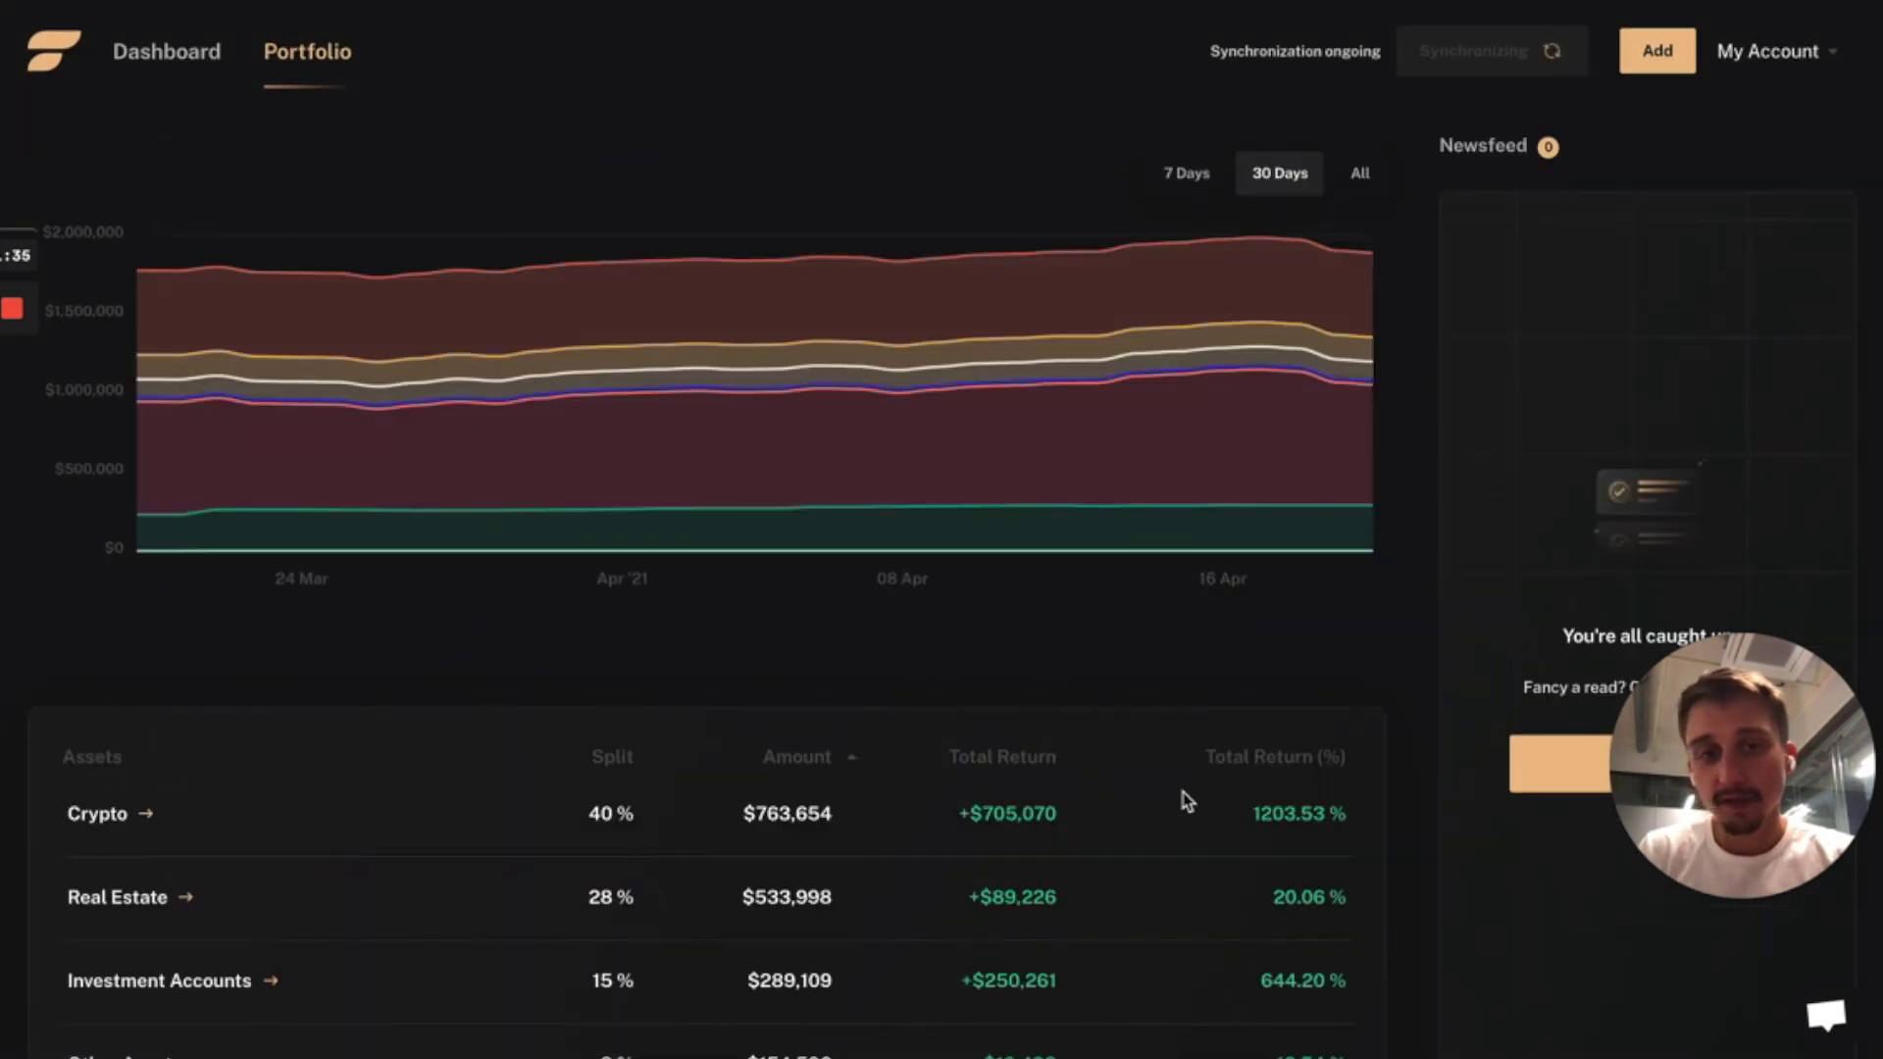
pyautogui.scroll(-1, 1187, 800)
pyautogui.scroll(1, 1186, 801)
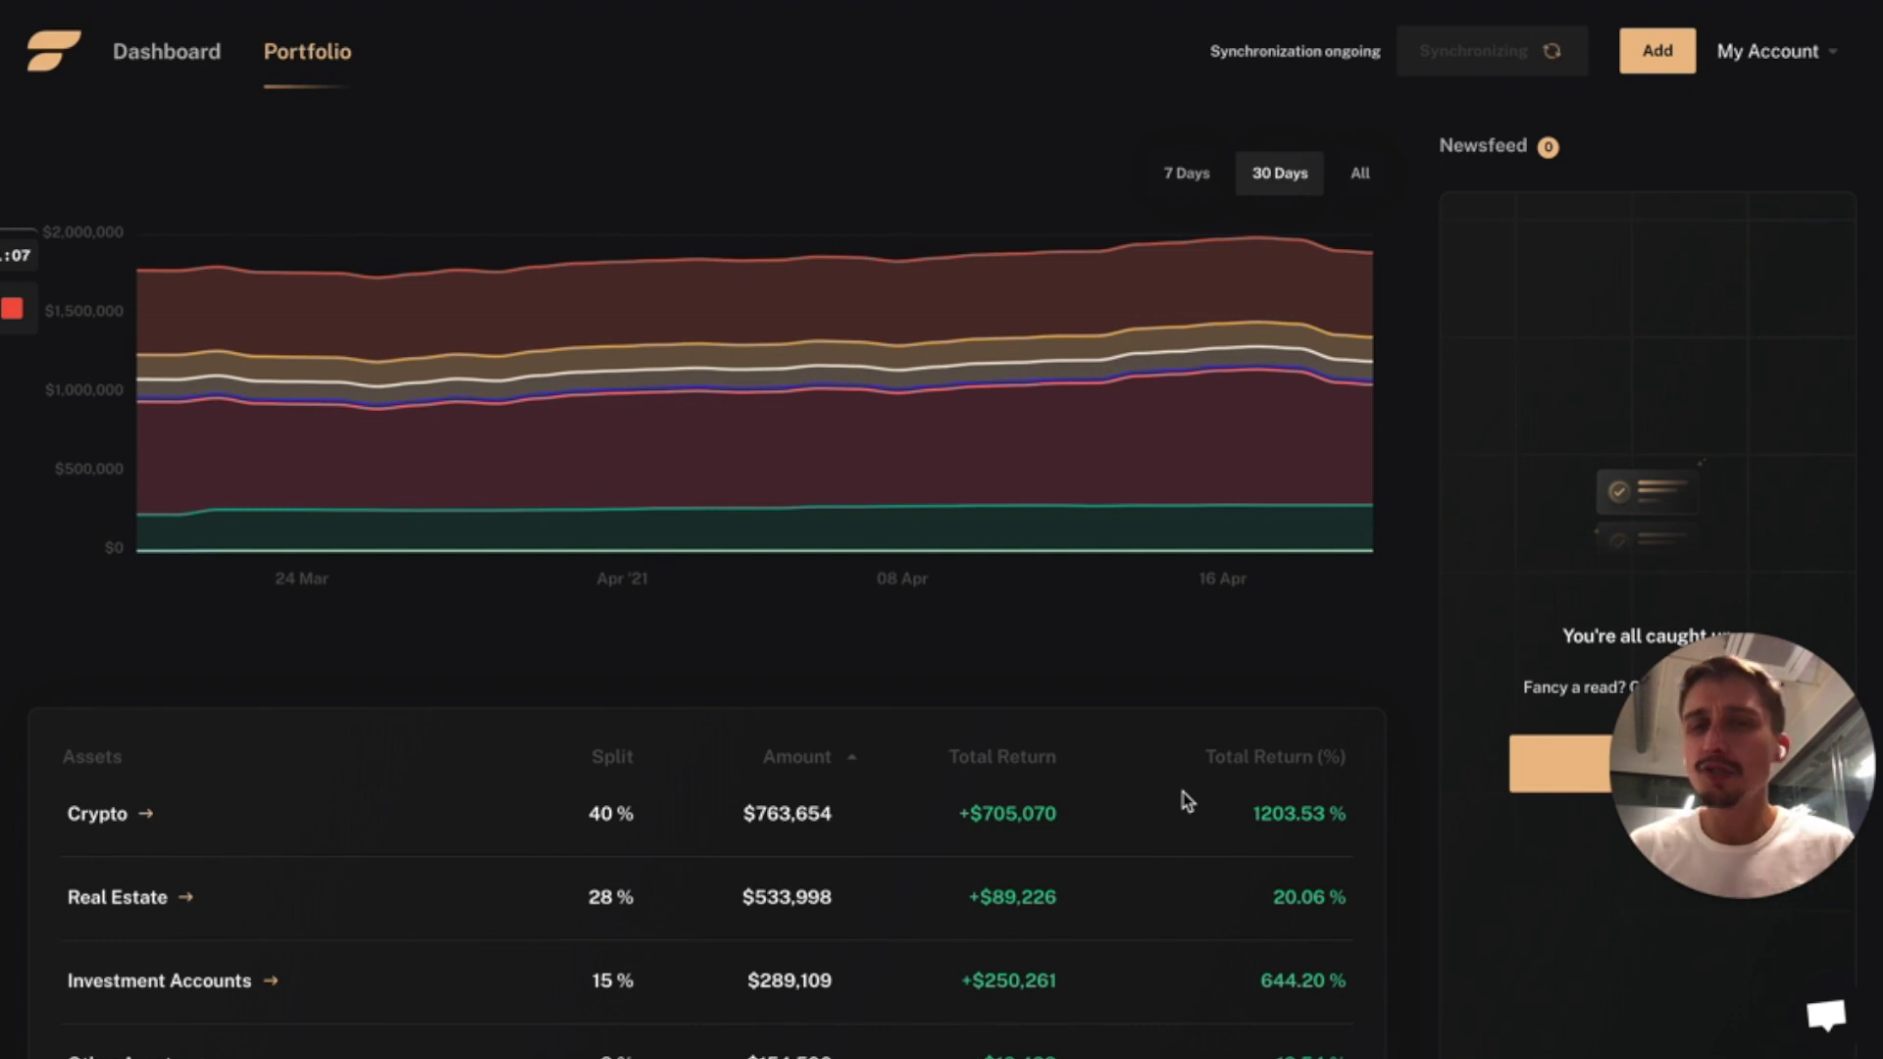
# Step: Open the My Account dropdown showing Settings, Help and Log Out
pyautogui.click(1830, 50)
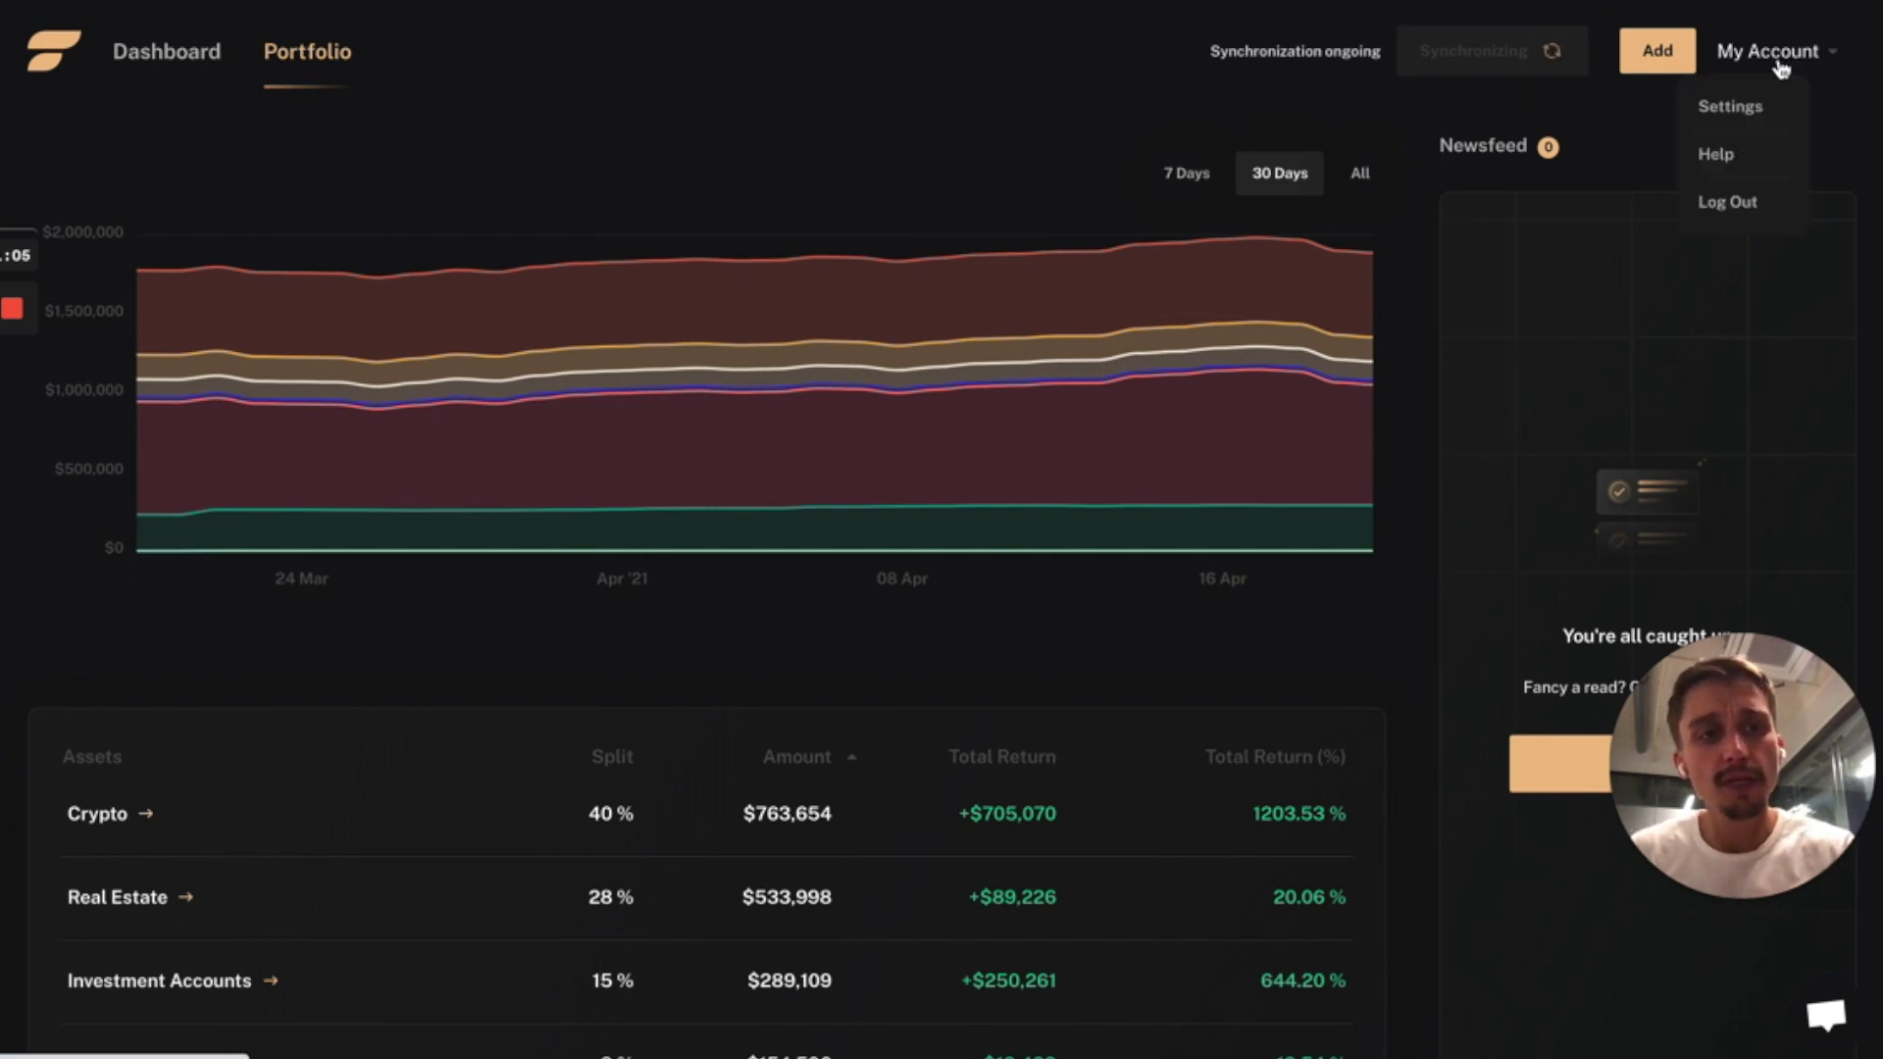
pyautogui.click(1731, 108)
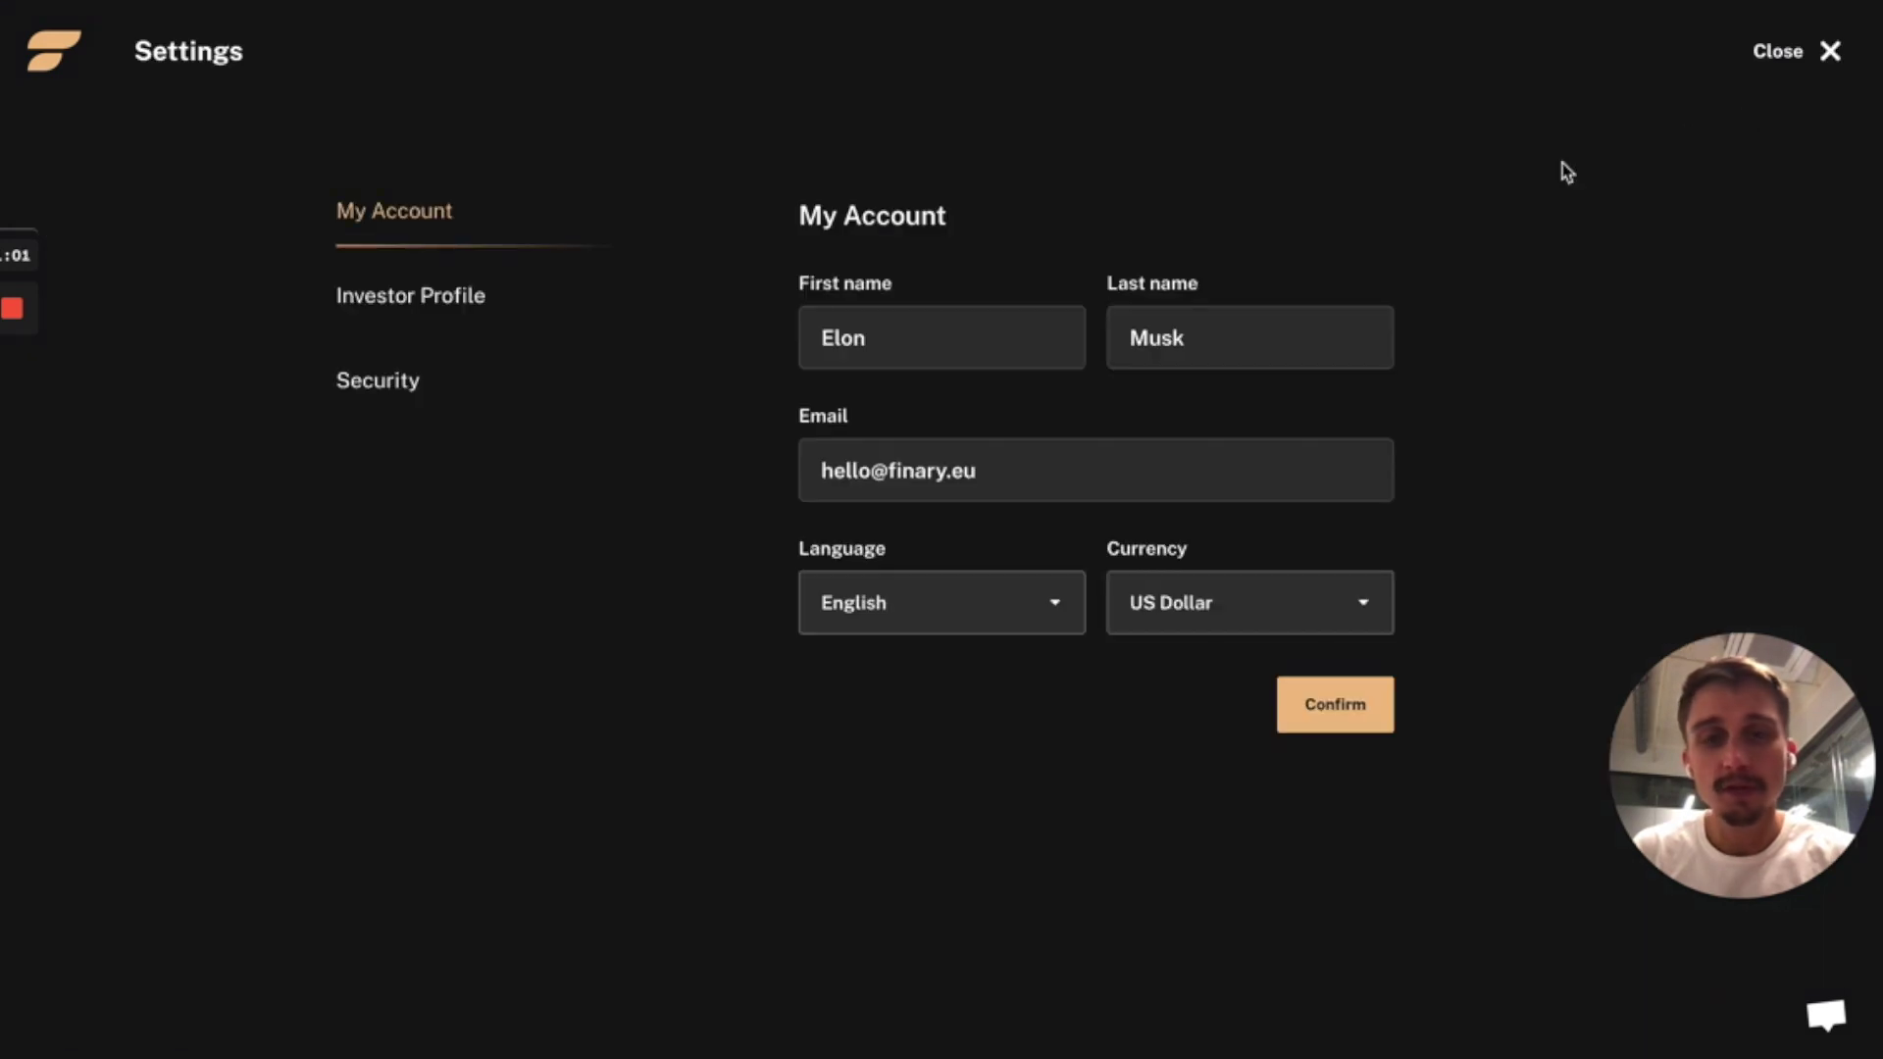
pyautogui.click(450, 313)
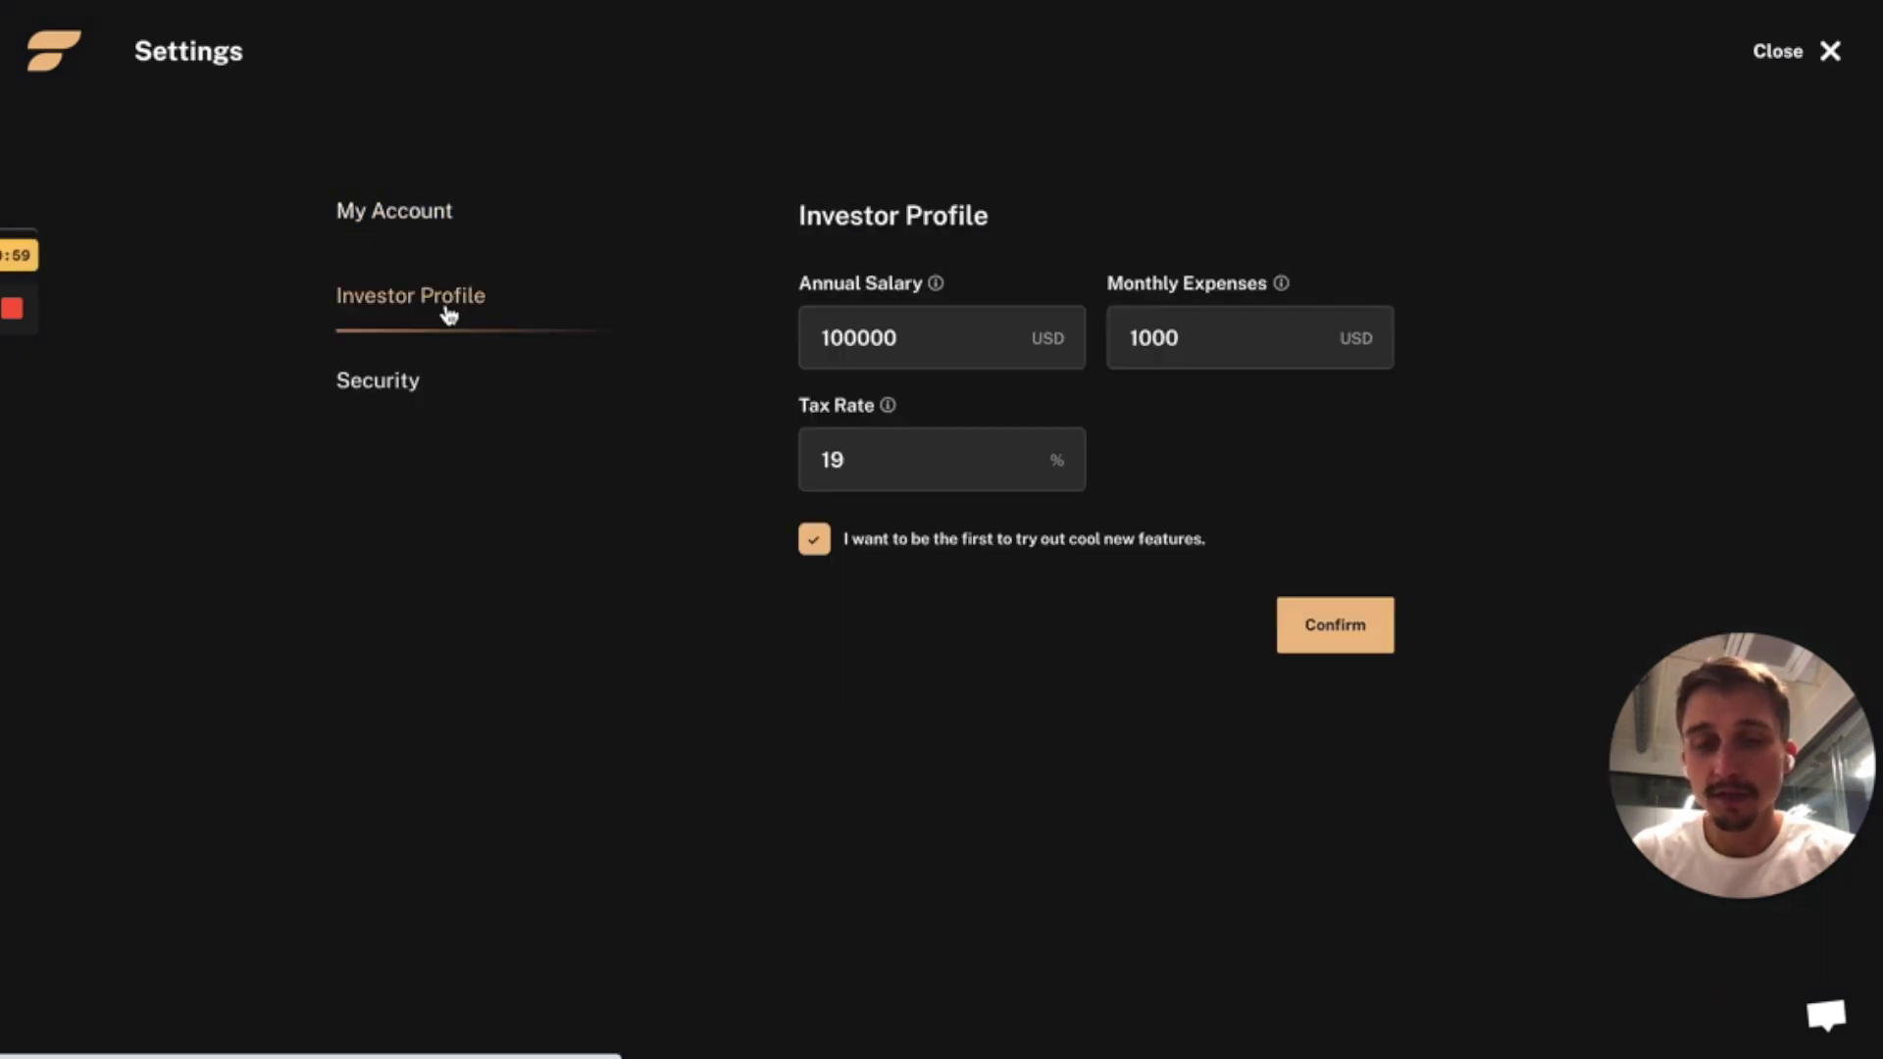
pyautogui.click(399, 387)
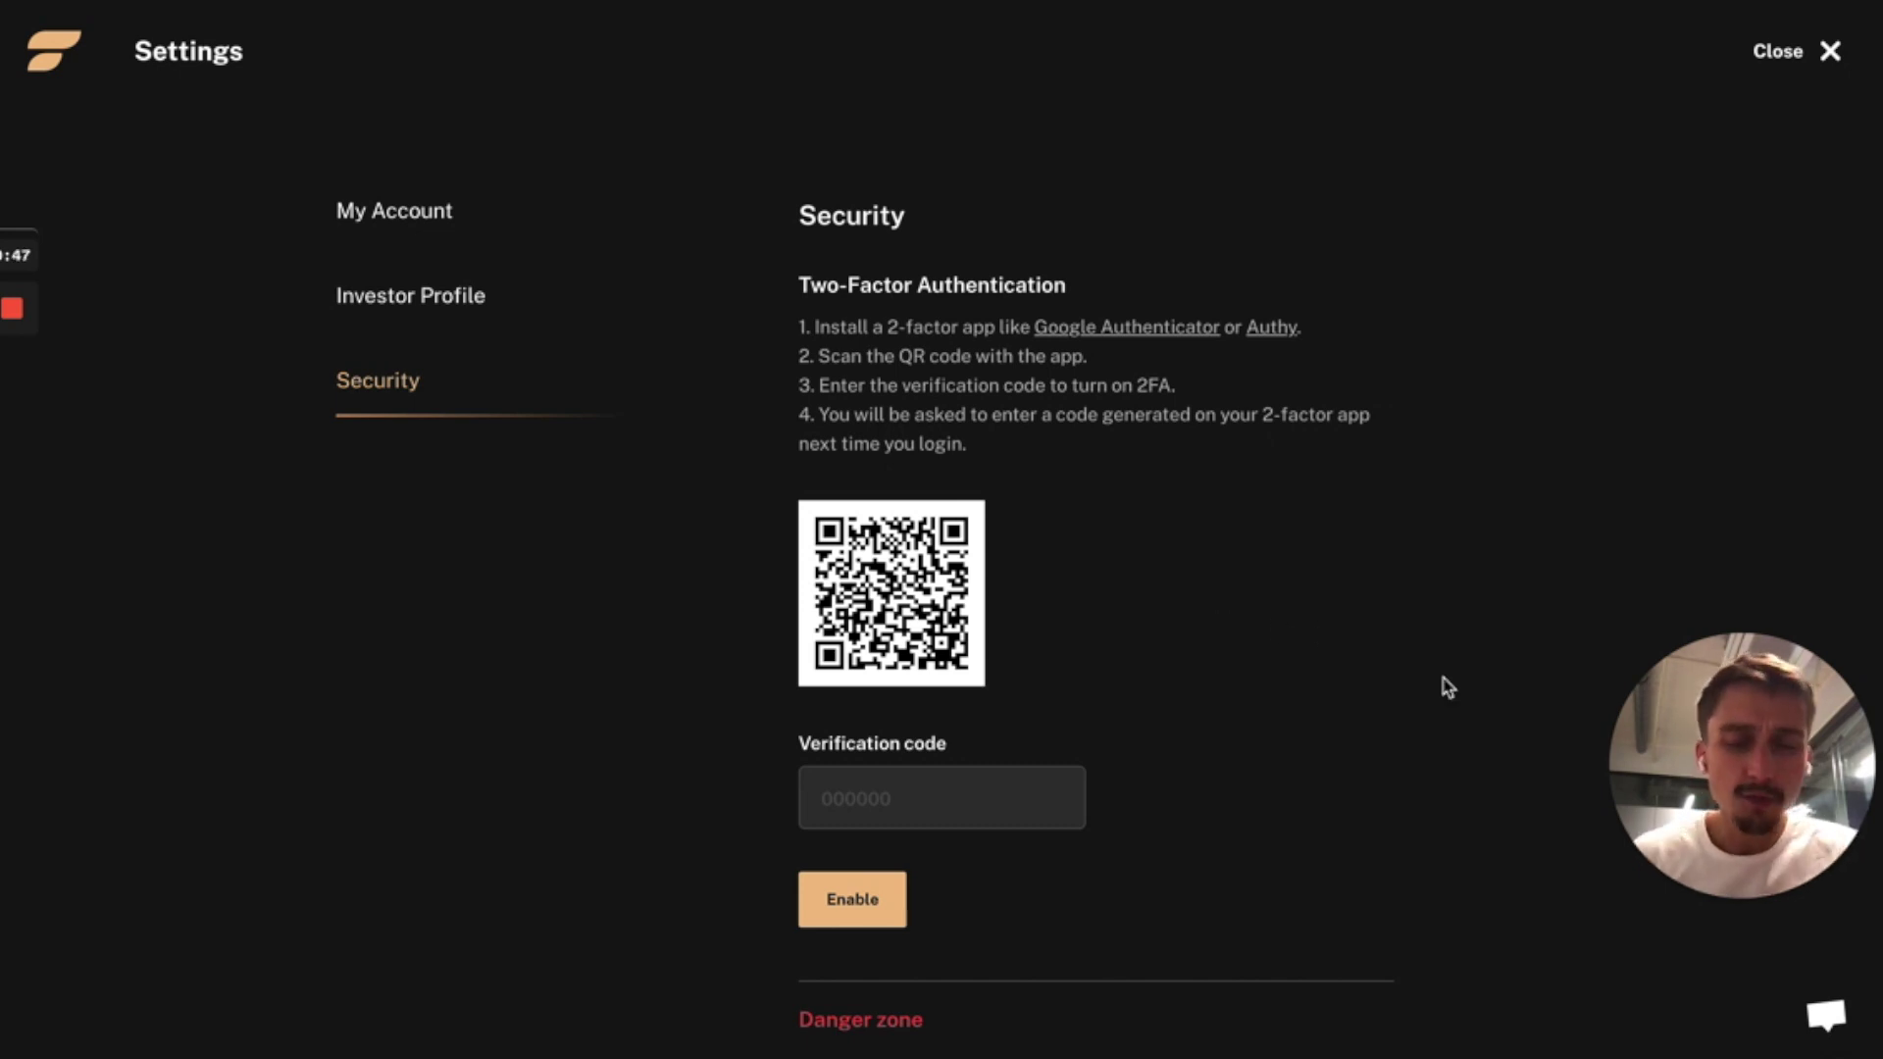
pyautogui.click(1830, 56)
pyautogui.scroll(-2, 1135, 685)
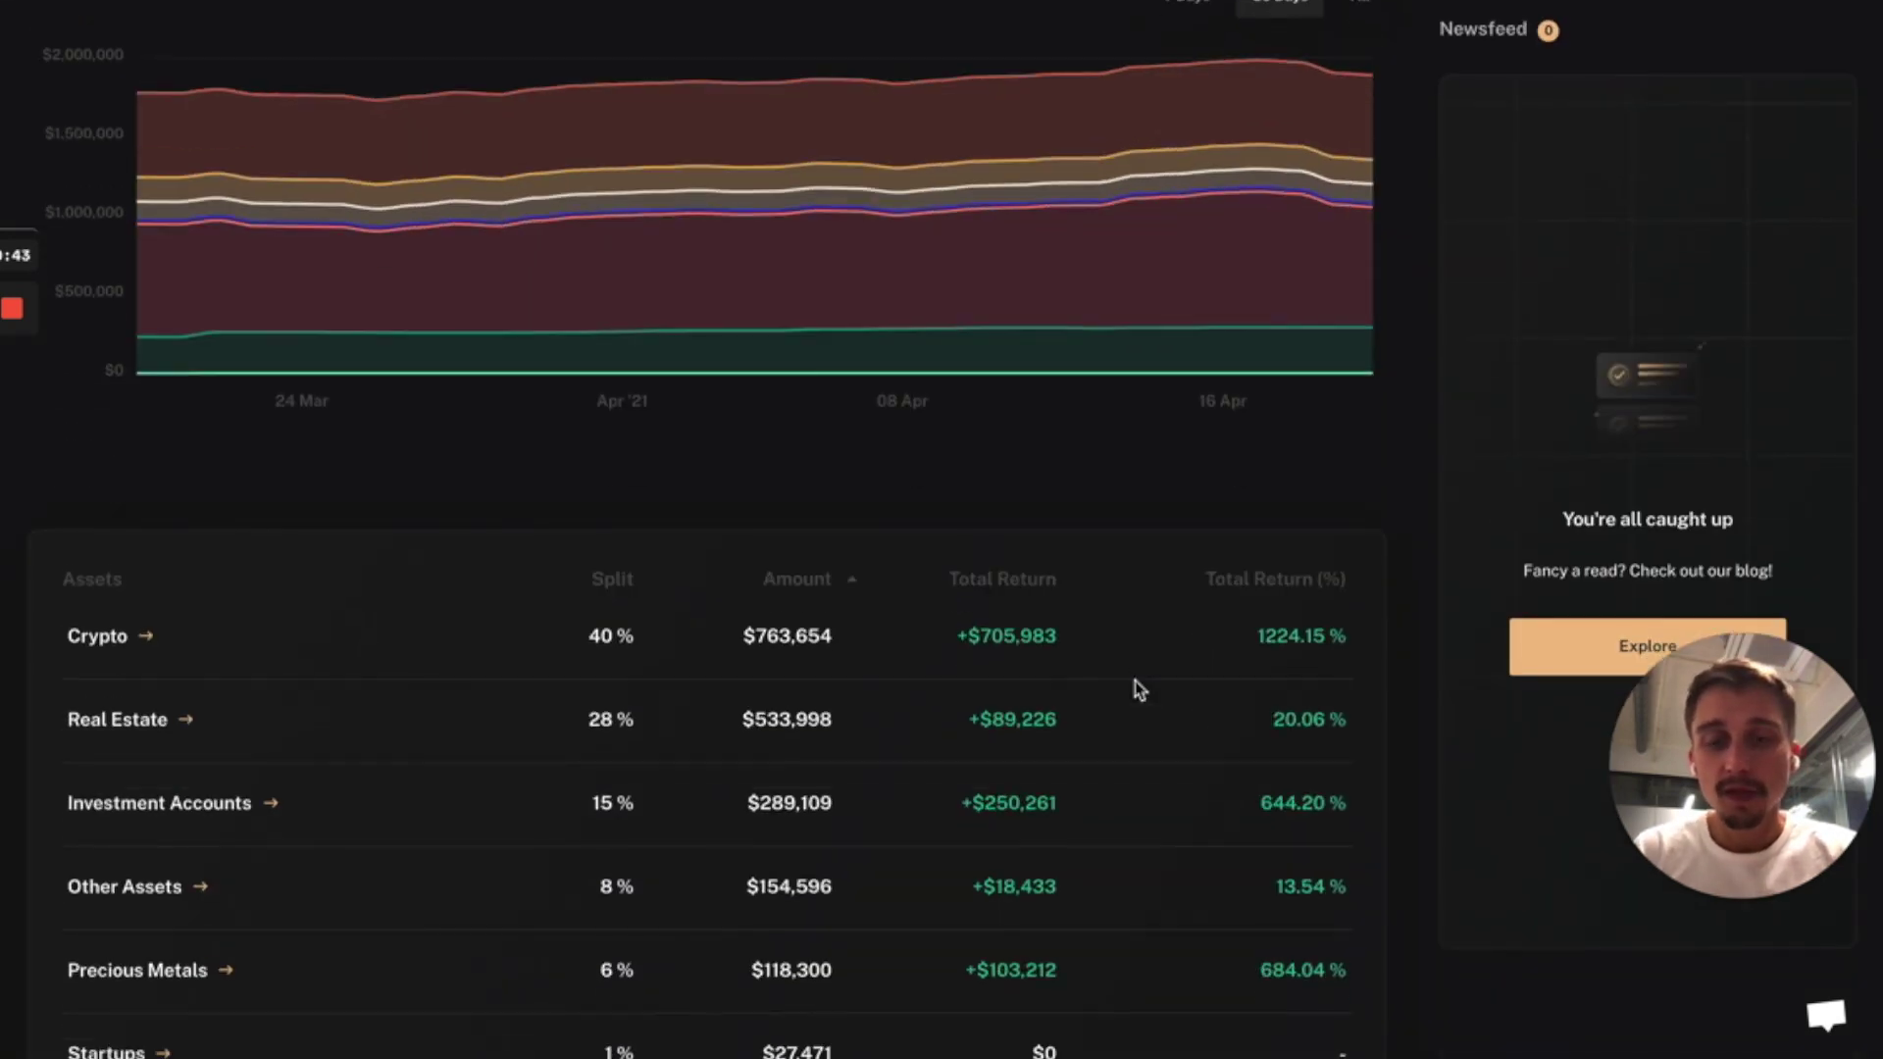
pyautogui.scroll(2, 1133, 686)
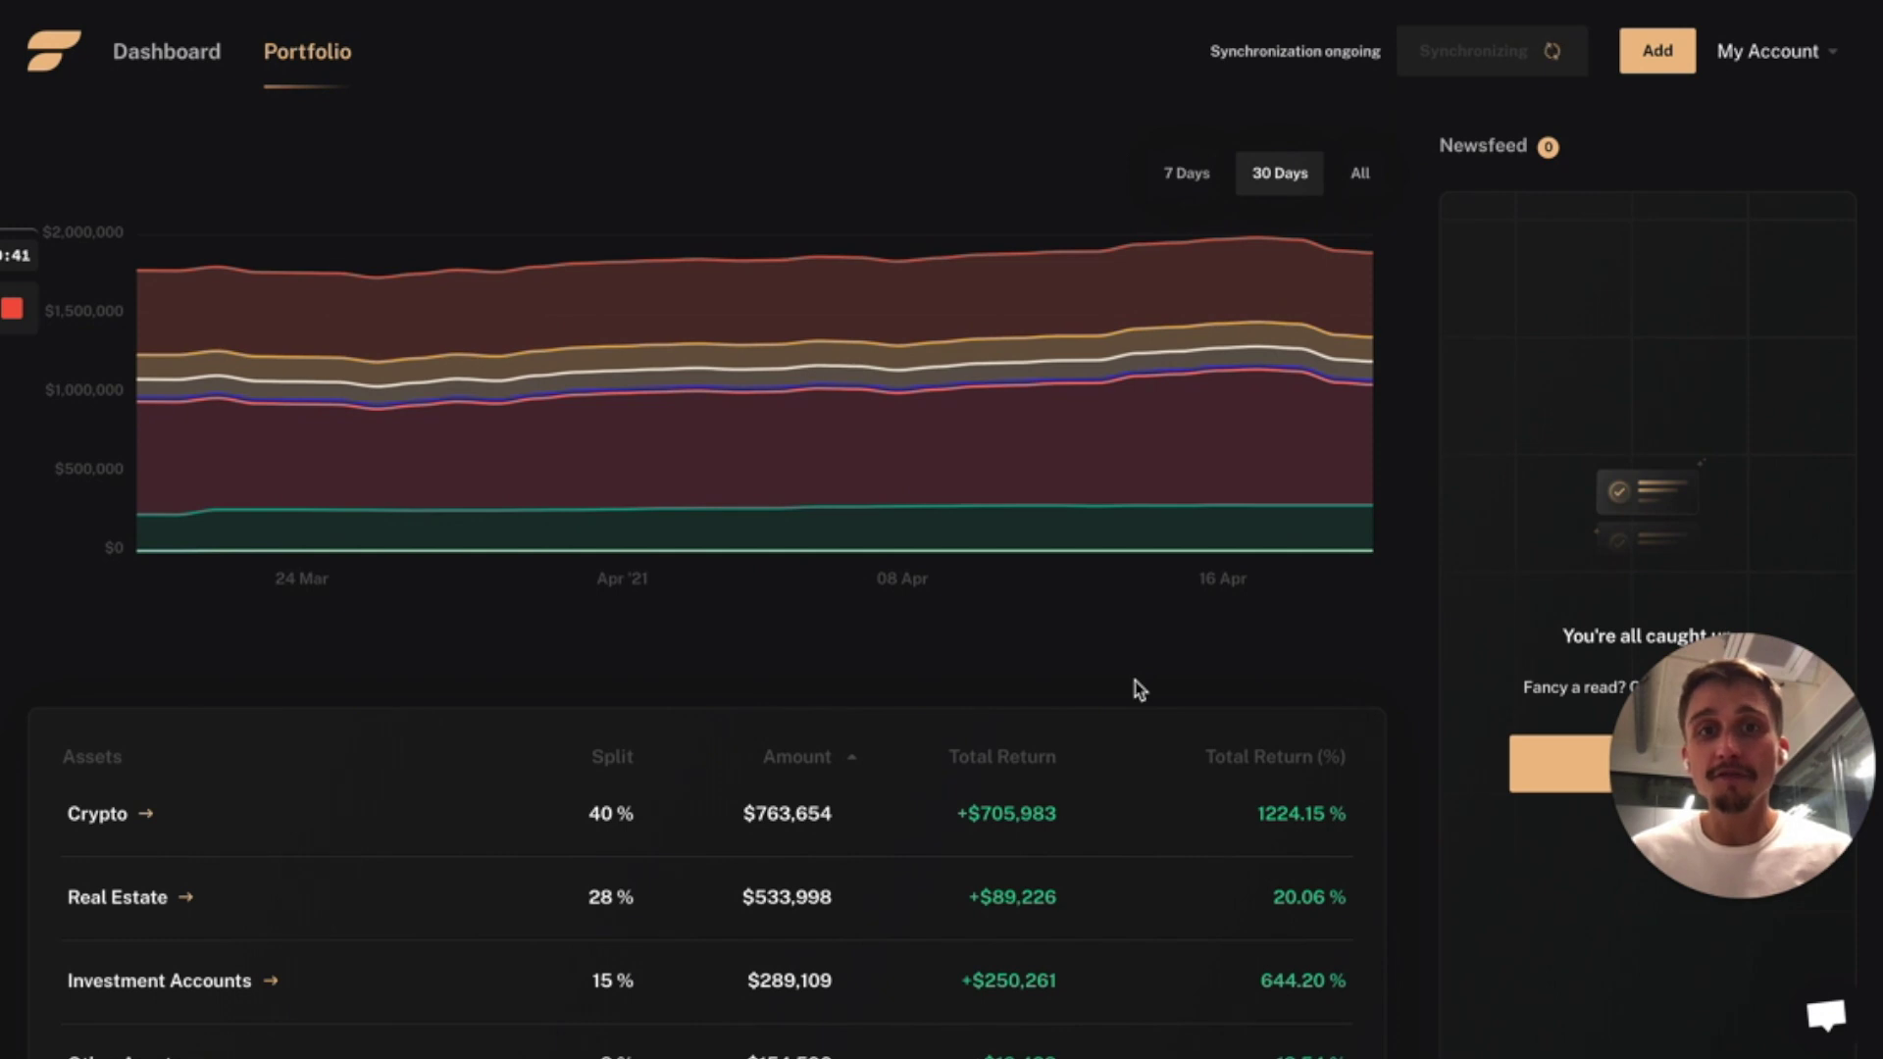